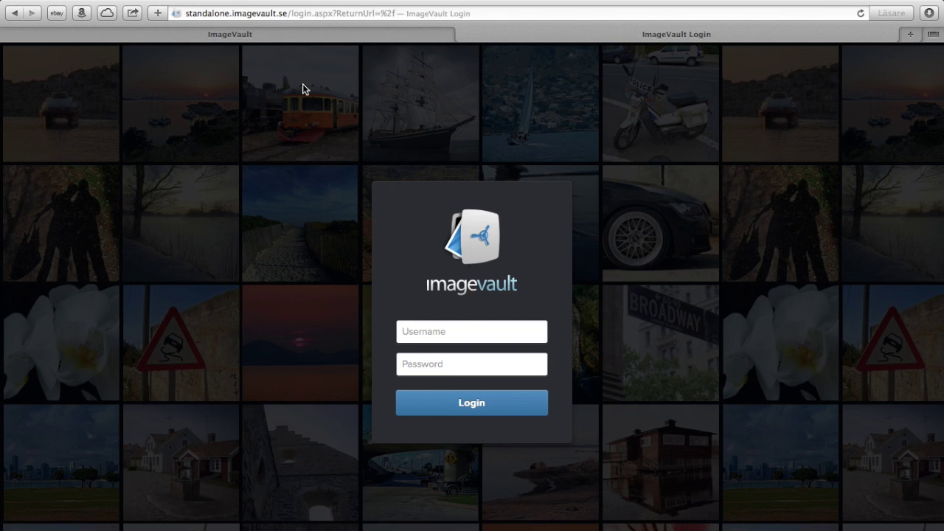
Switch to the open ImageVault library, preview the koala image enlarged, and close the preview.
left_click(310, 40)
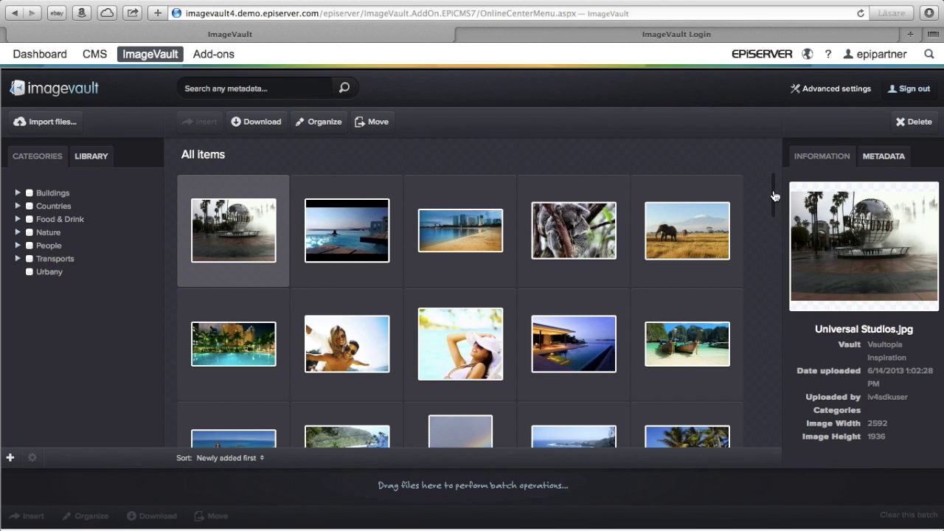
left_click_drag(774, 195, 769, 173)
left_click(585, 235)
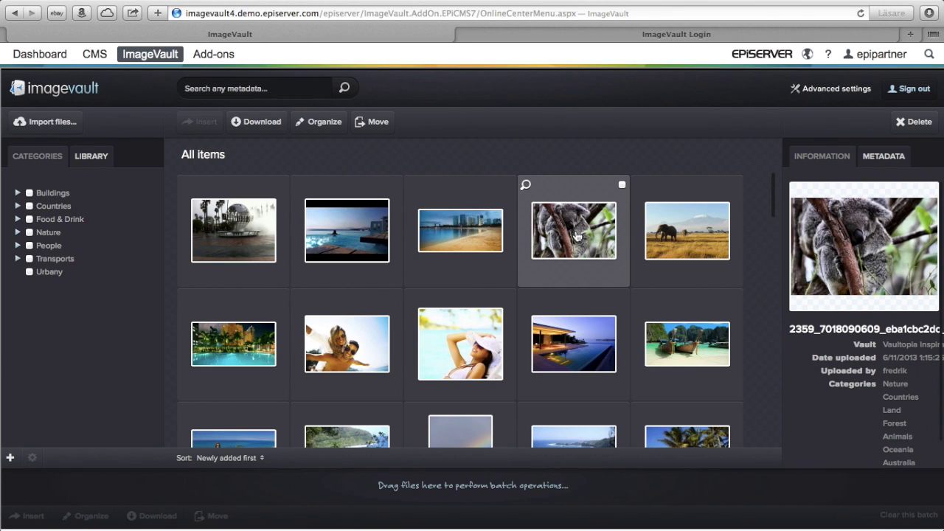
left_click(526, 187)
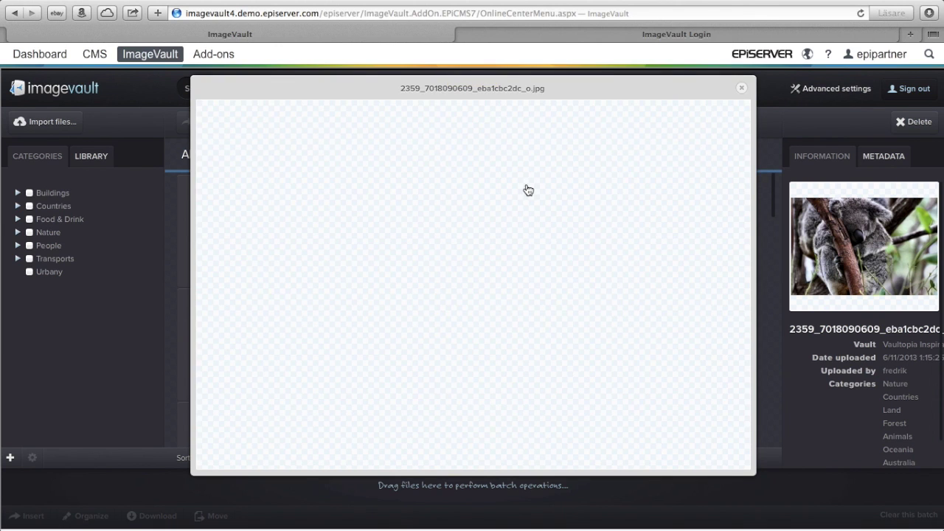
left_click(741, 88)
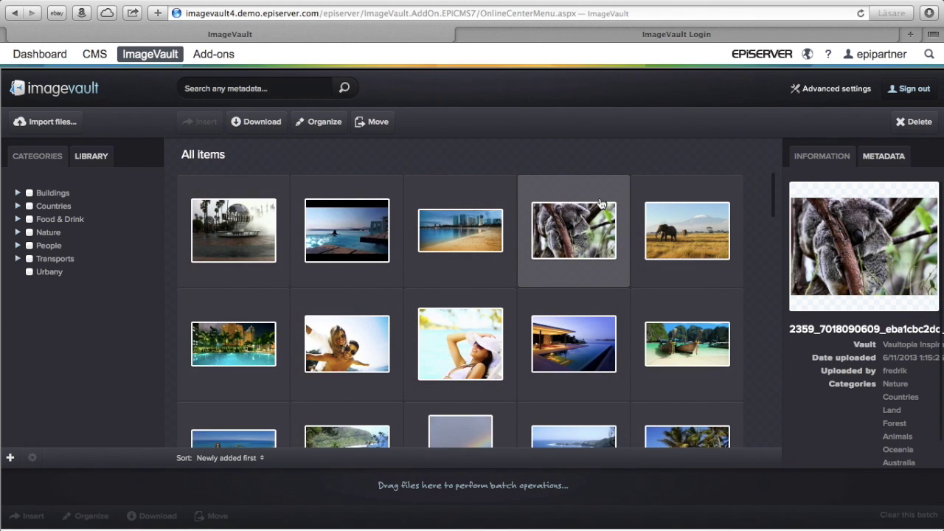
double_click(582, 233)
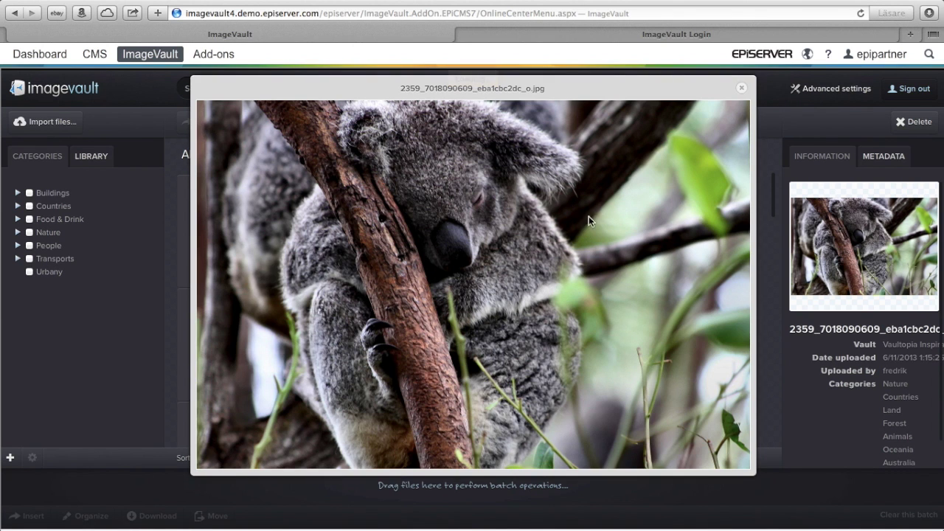
left_click(742, 89)
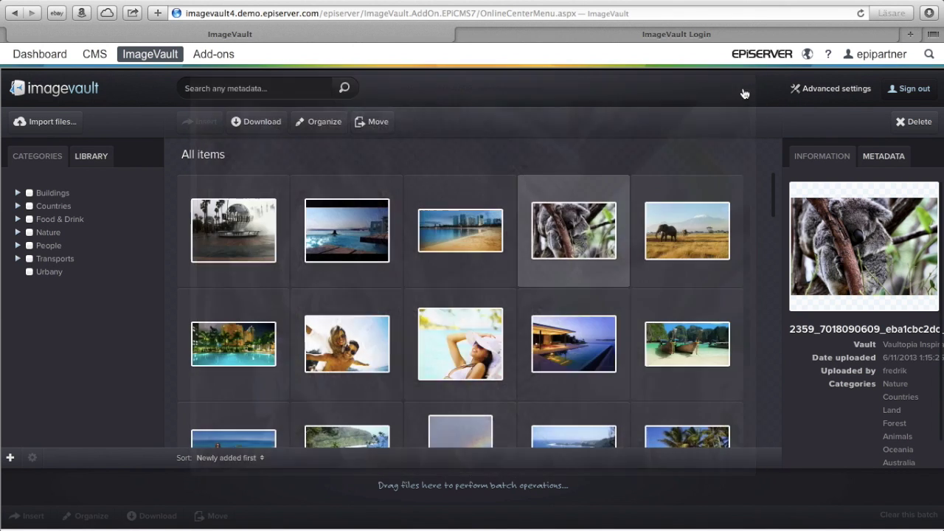
Examine the elephant image's full metadata, including the User defined, Exif, Gps and Iptc sections.
left_click(684, 242)
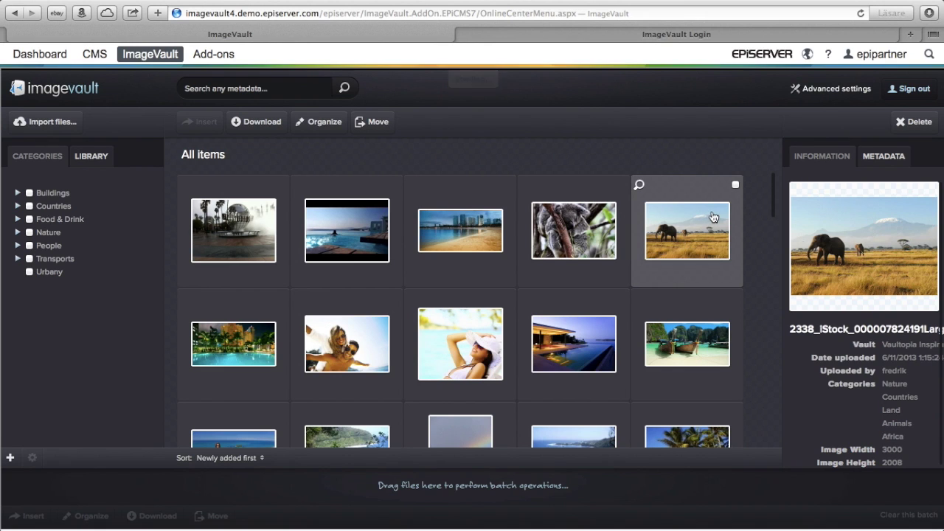
left_click(884, 158)
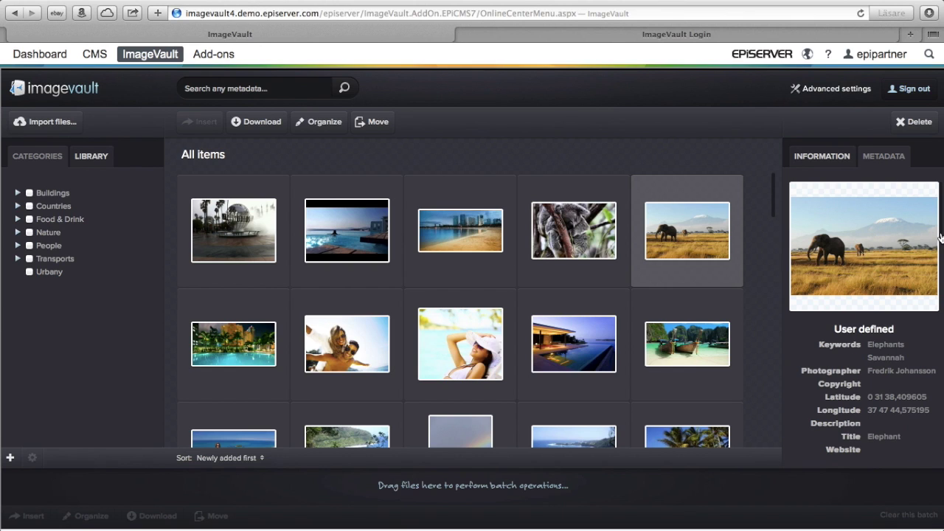
scroll(940, 236, "down", 3)
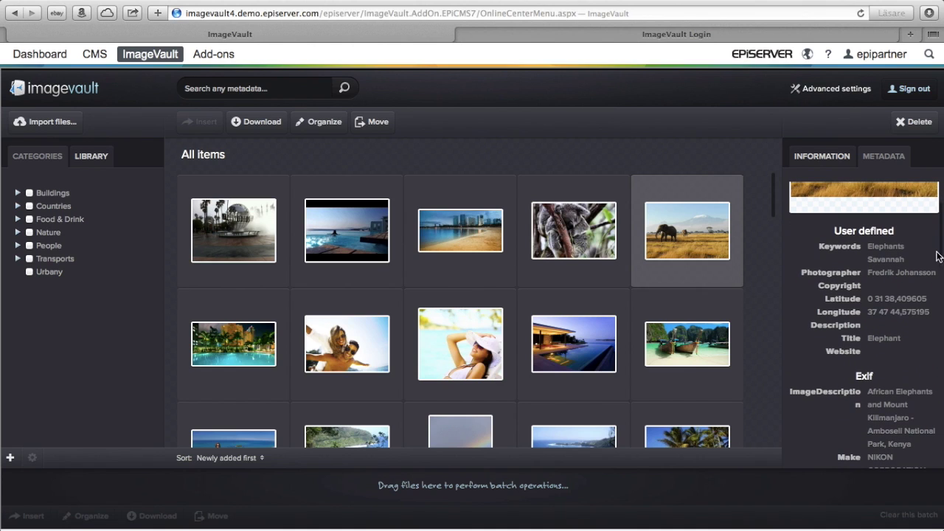
left_click_drag(896, 231, 841, 231)
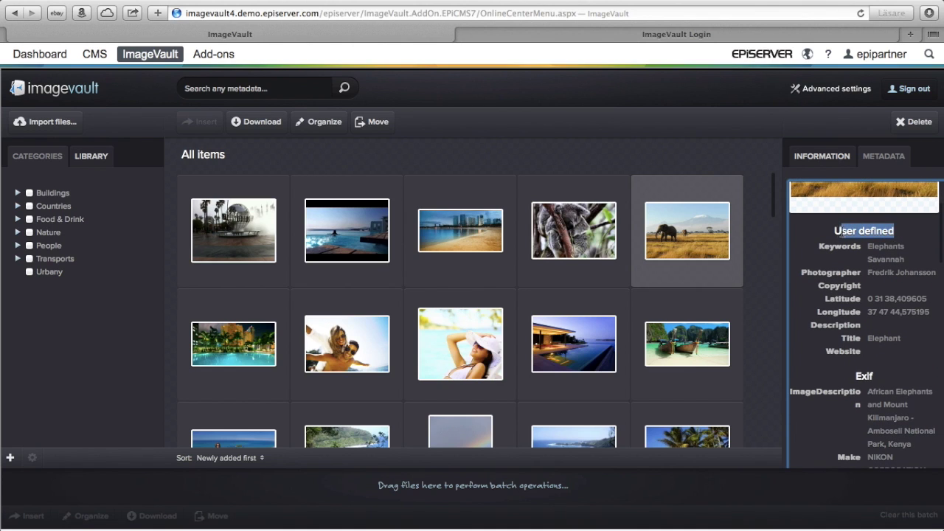
left_click(912, 243)
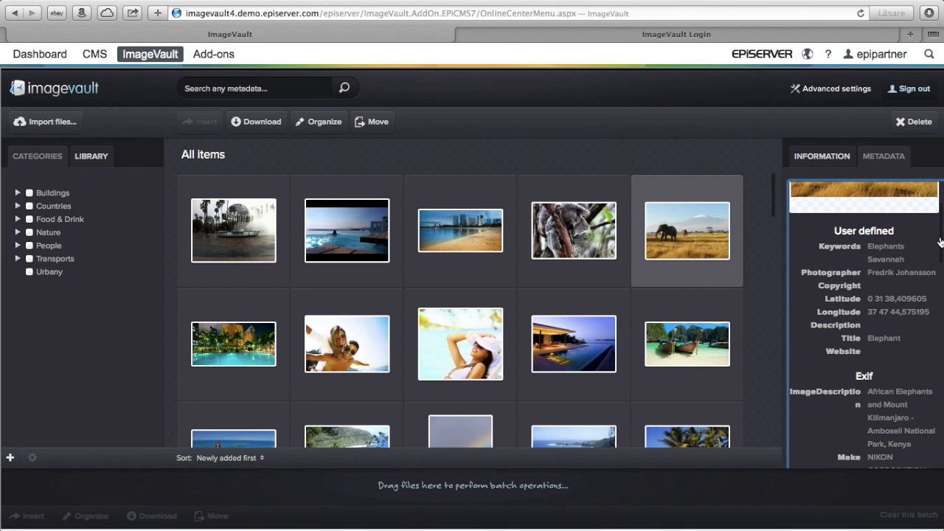
left_click_drag(940, 242, 942, 278)
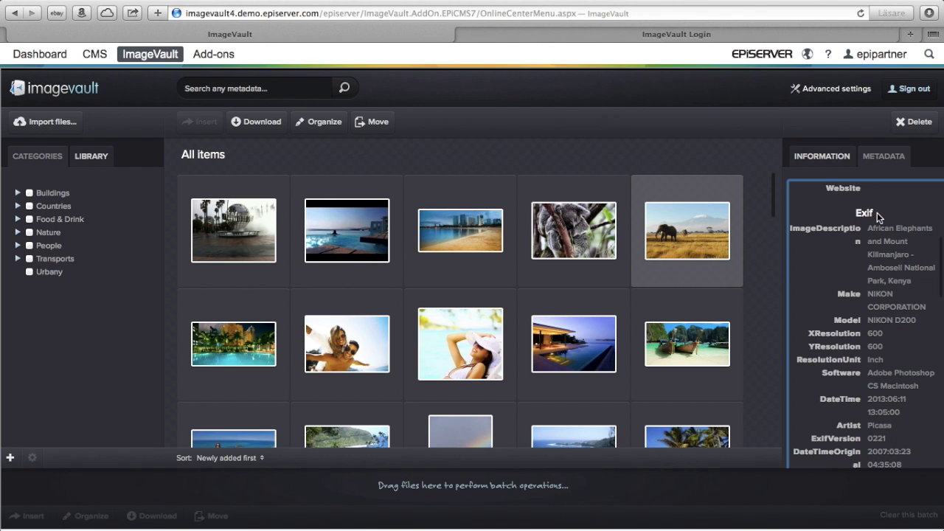
left_click_drag(878, 215, 857, 214)
left_click_drag(940, 264, 942, 413)
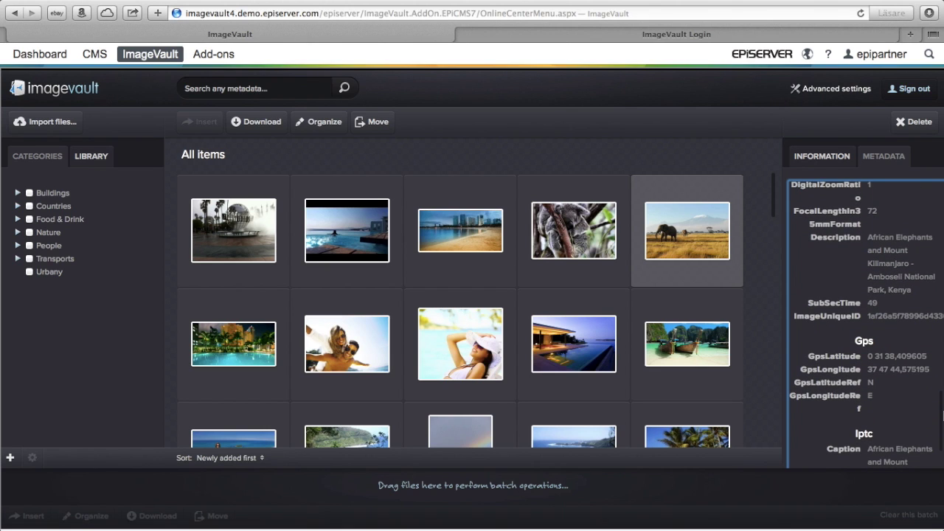
left_click_drag(941, 413, 941, 427)
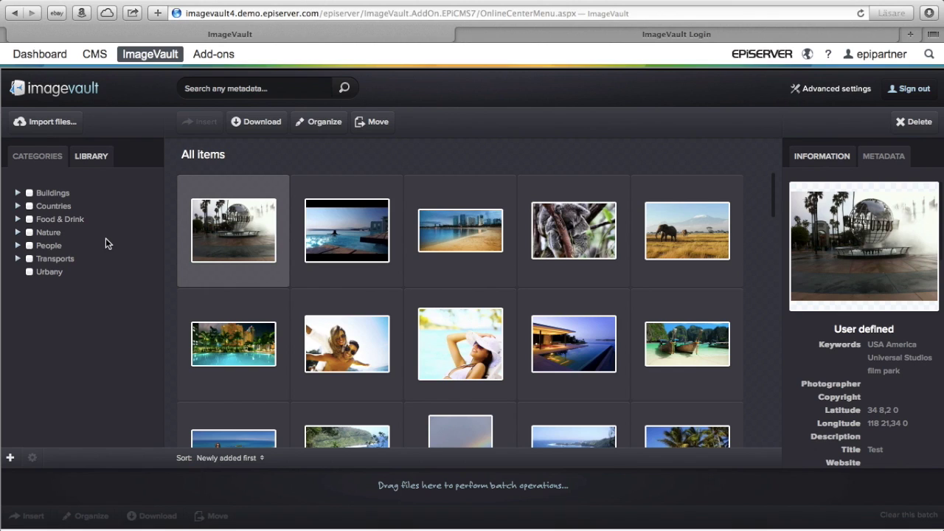
Filter the library to images in both the Buildings category and the USA subcategory of Countries > North America.
left_click(29, 193)
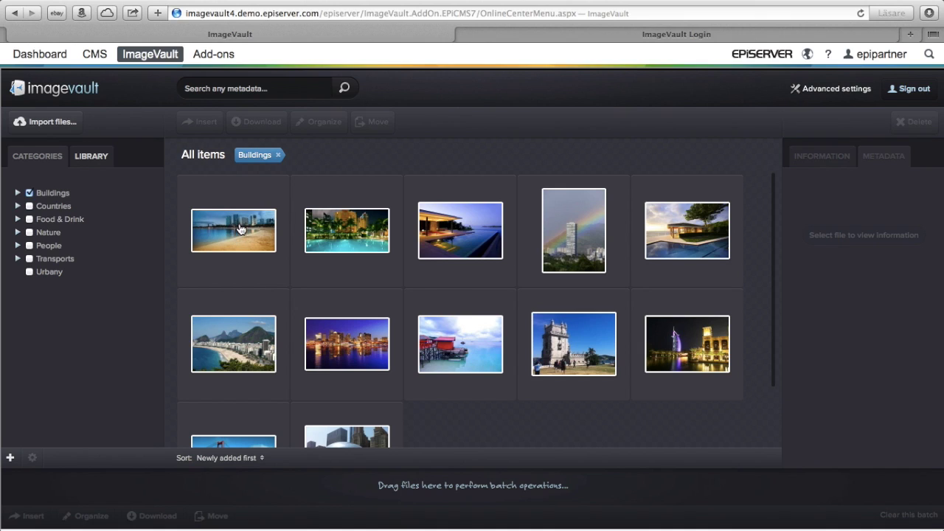
left_click(18, 207)
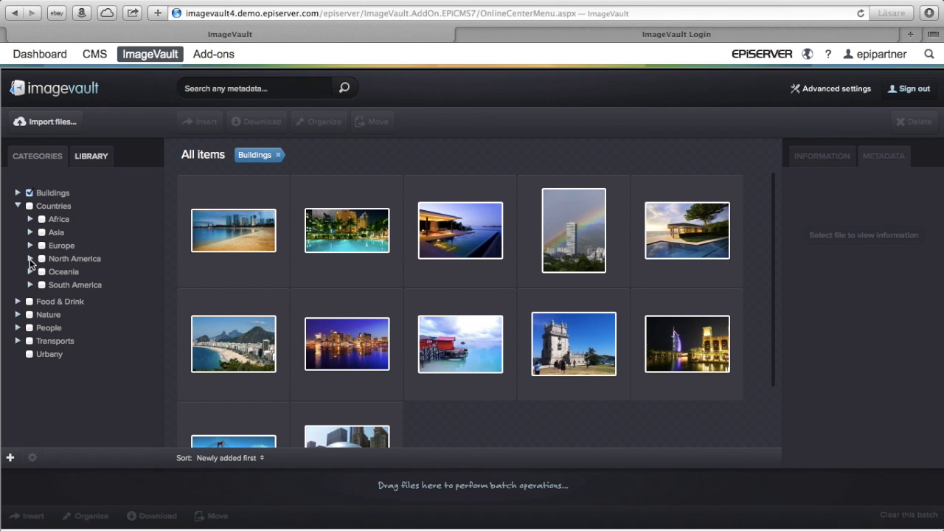
left_click(29, 259)
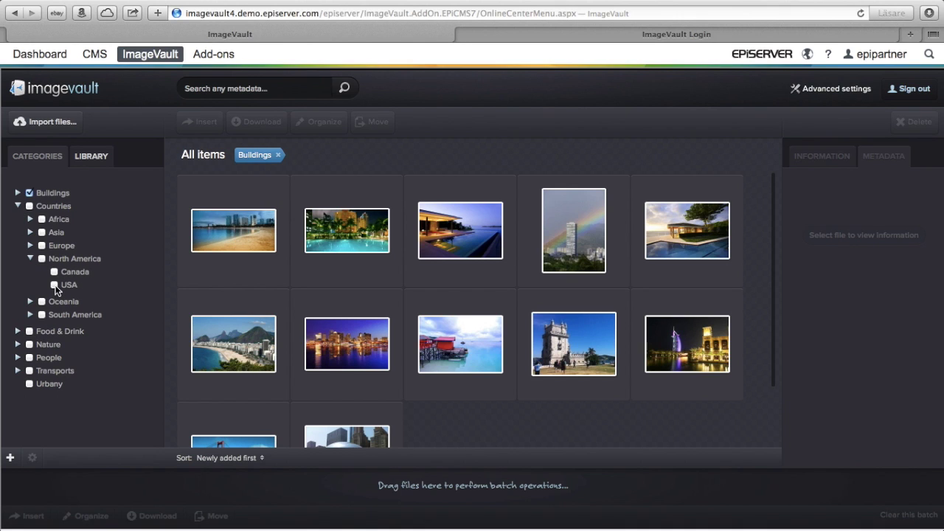
left_click(54, 284)
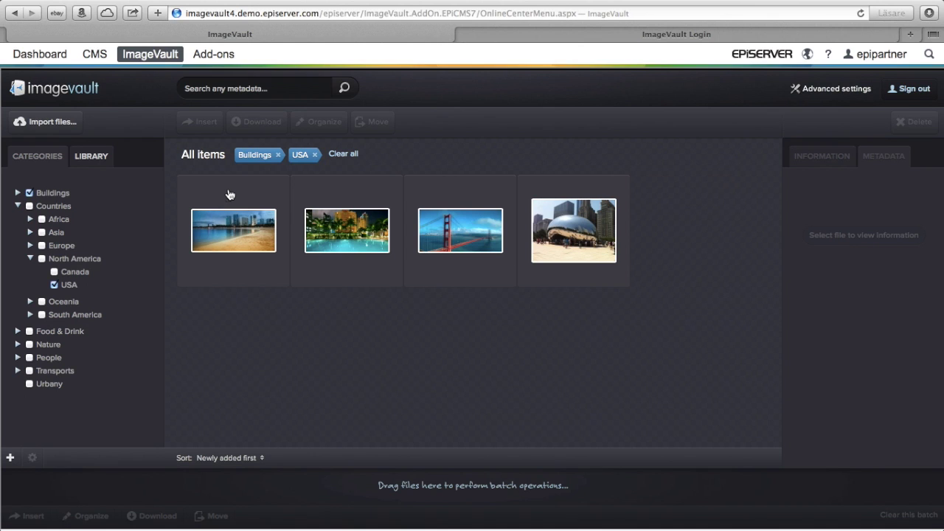
Check the file details and assigned categories of the pool image with palms among the filtered images.
left_click(341, 219)
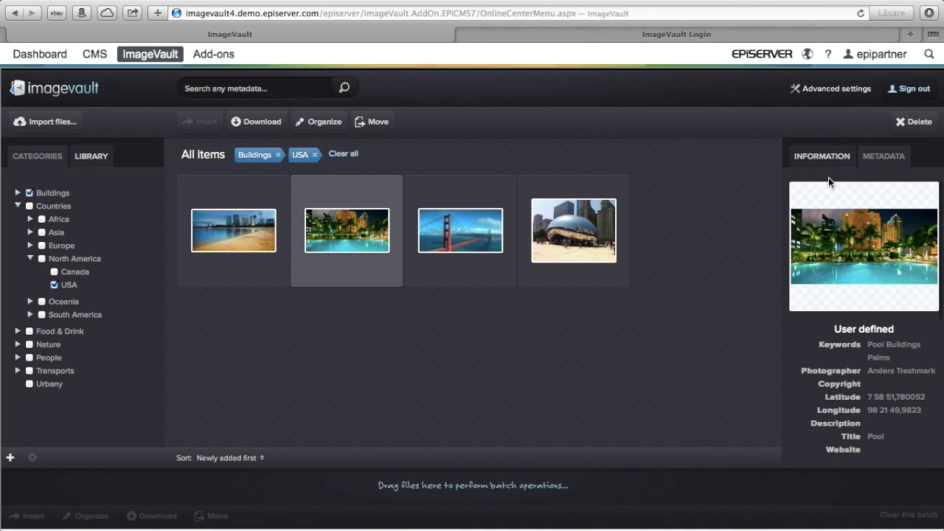
left_click(883, 156)
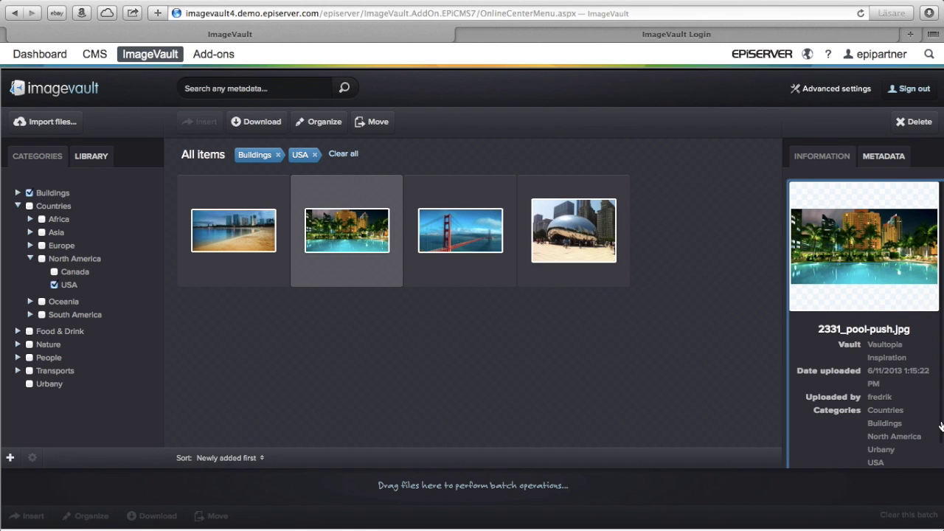
scroll(941, 427, "down", 2)
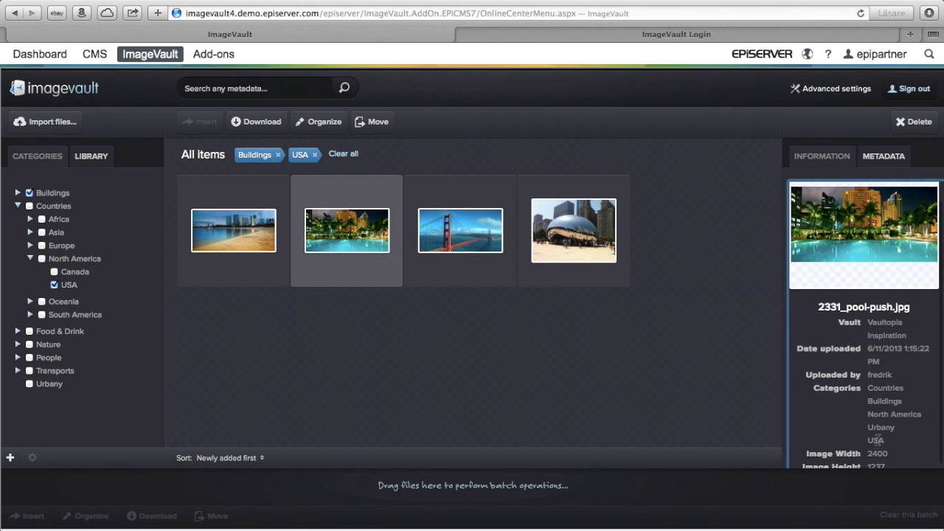
double_click(876, 440)
left_click(502, 355)
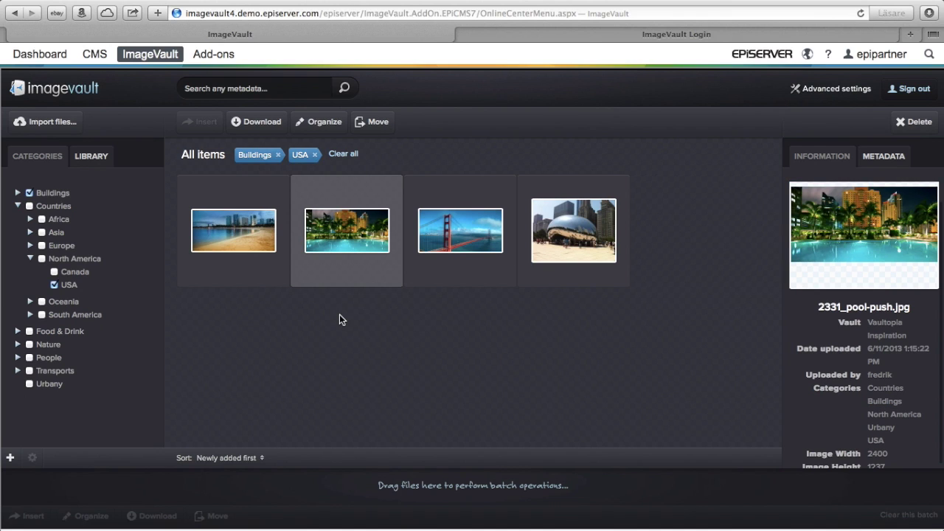
Search the filtered images for "bean" and examine the matching monument image's user-defined metadata.
left_click(262, 88)
type("bean")
key("Return")
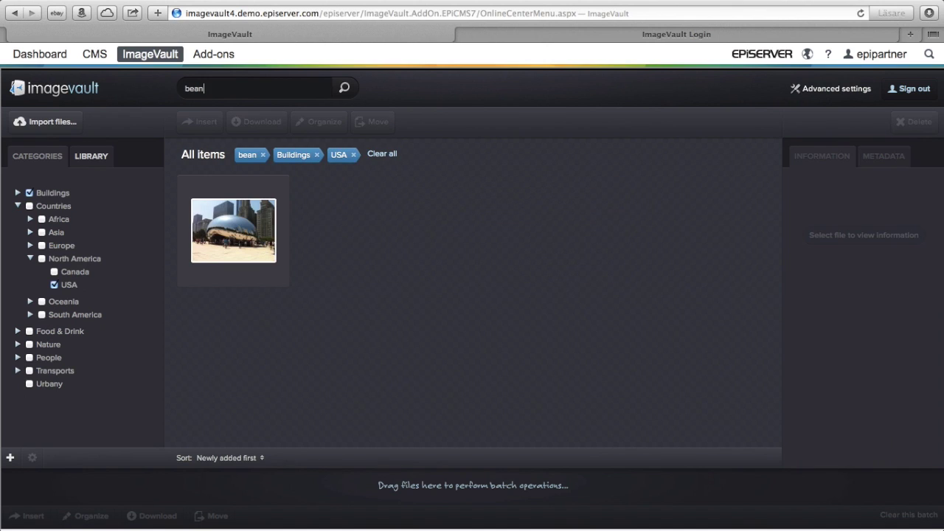
left_click(239, 235)
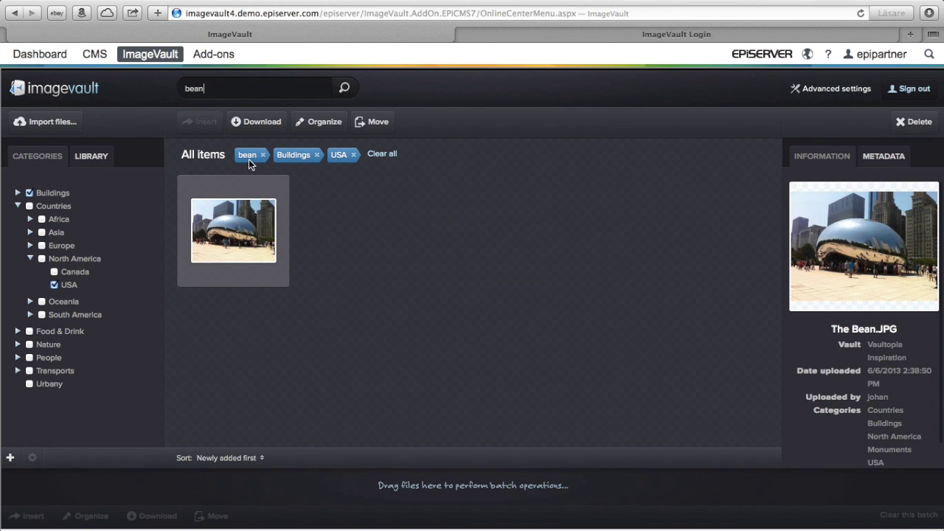
left_click(887, 159)
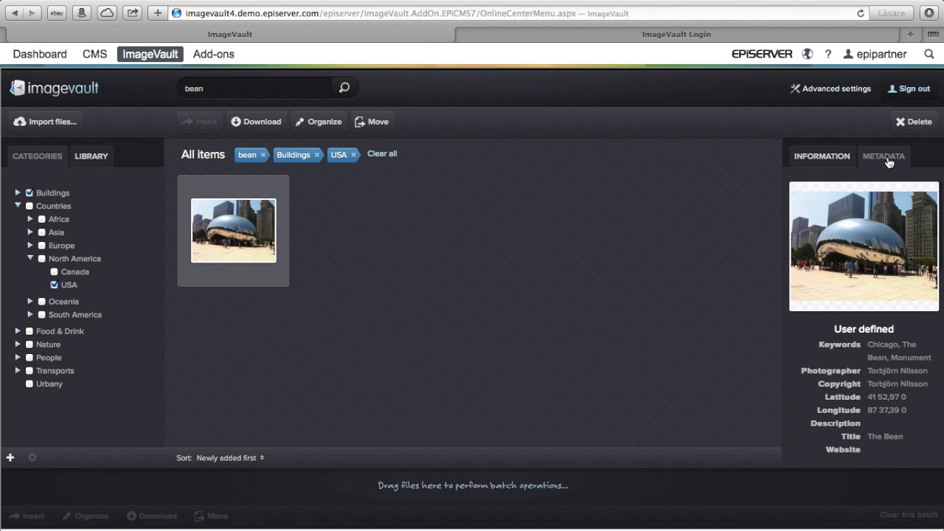
left_click(894, 437)
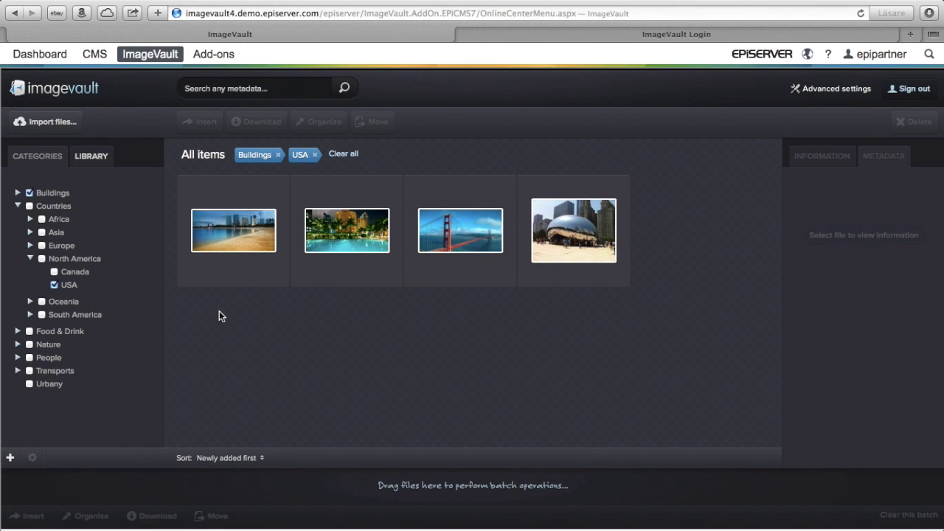
Collect the city beach and pool images in the batch area, plus the koala image after clearing the category filters.
mouse_move(252, 243)
left_click_drag(239, 231, 120, 494)
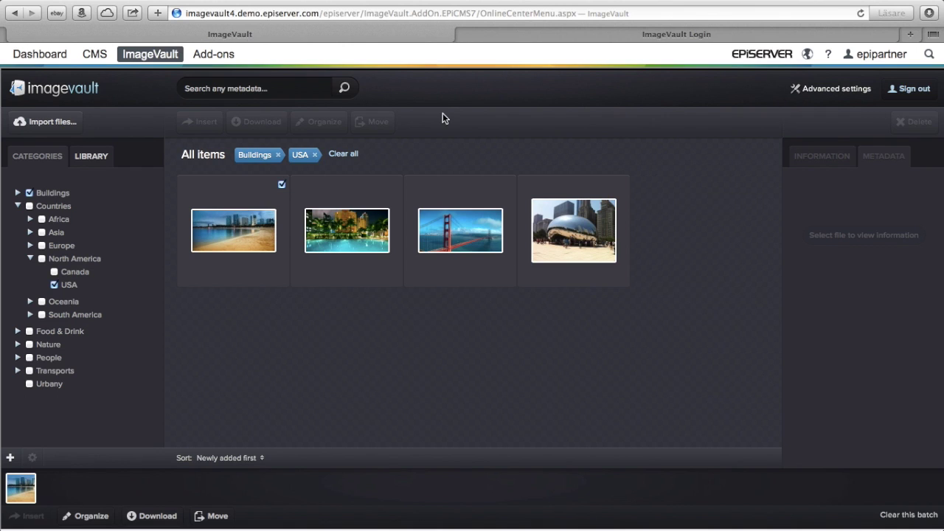
mouse_move(390, 197)
left_click(396, 185)
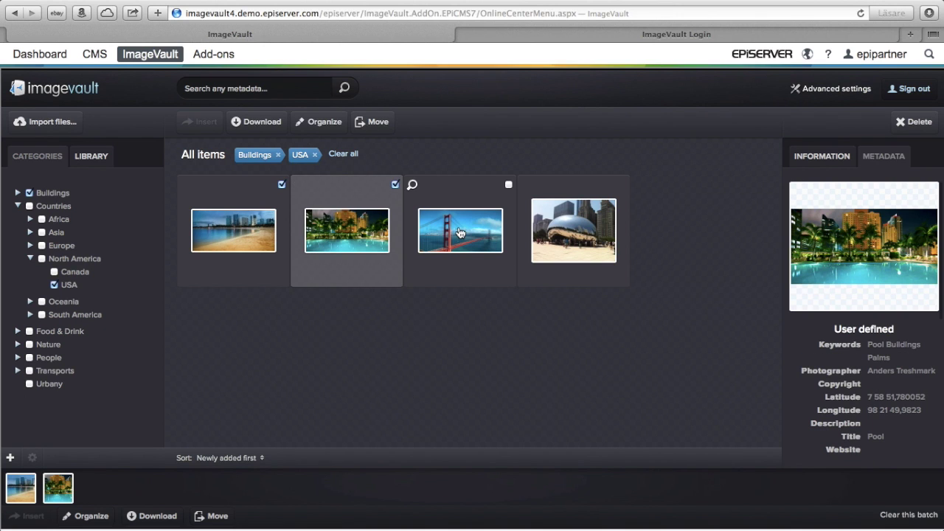
left_click(343, 154)
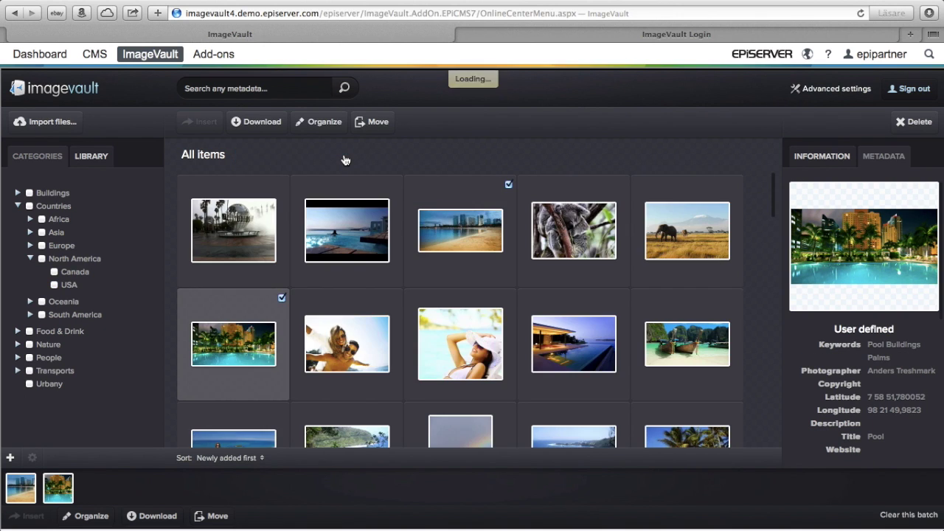
left_click_drag(568, 220, 185, 491)
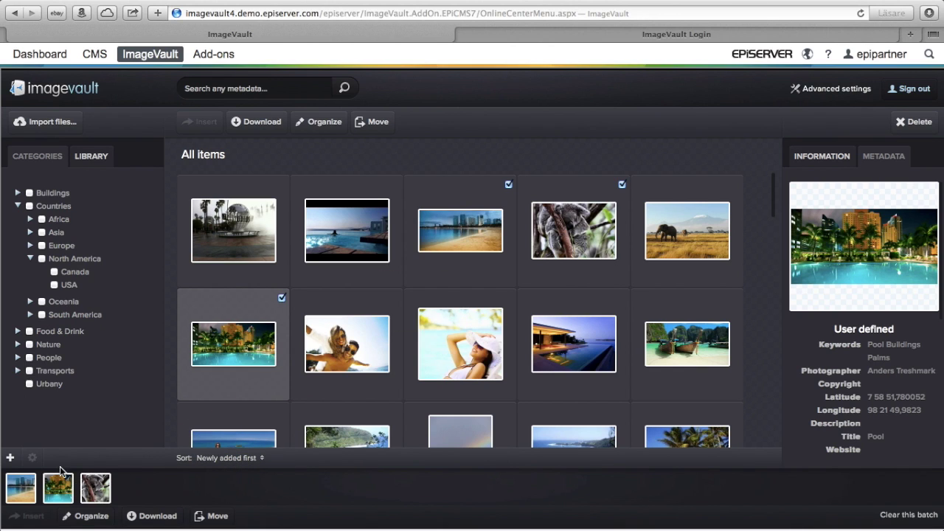
Download the batch of images in the Format for Powerpoint format and open the downloaded IVArchive folder in Finder.
left_click(156, 518)
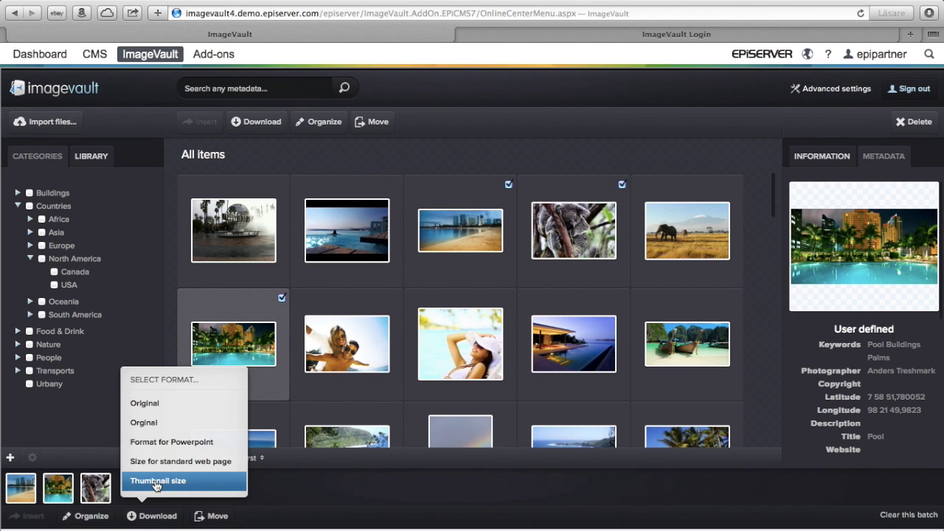
left_click(186, 447)
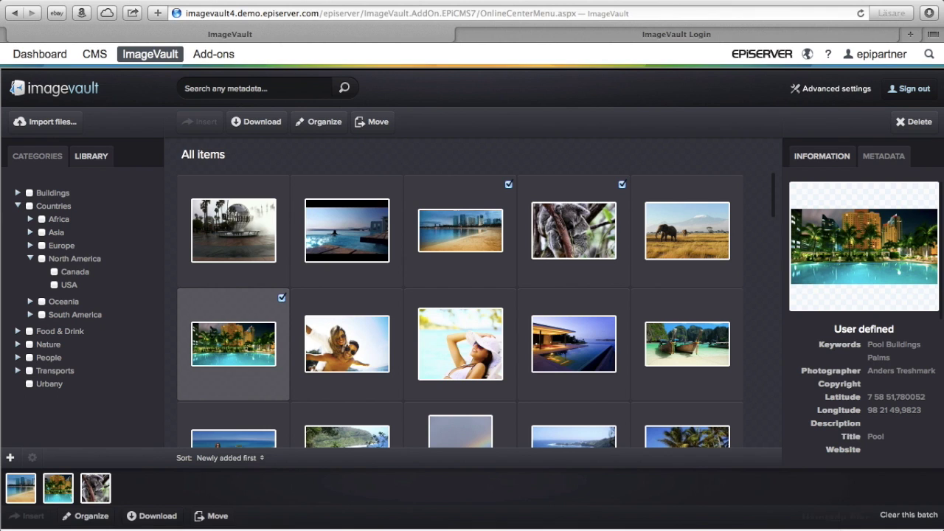
mouse_move(837, 519)
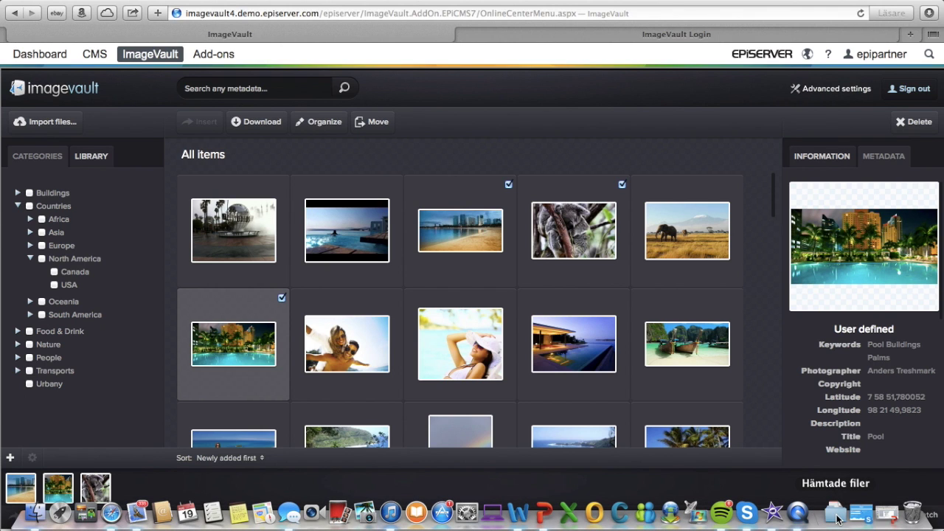
left_click(836, 516)
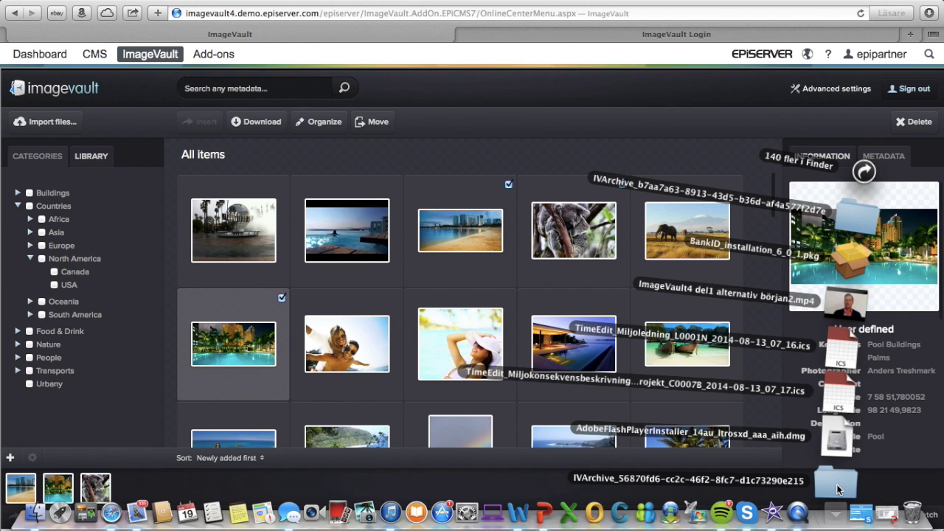
left_click(836, 484)
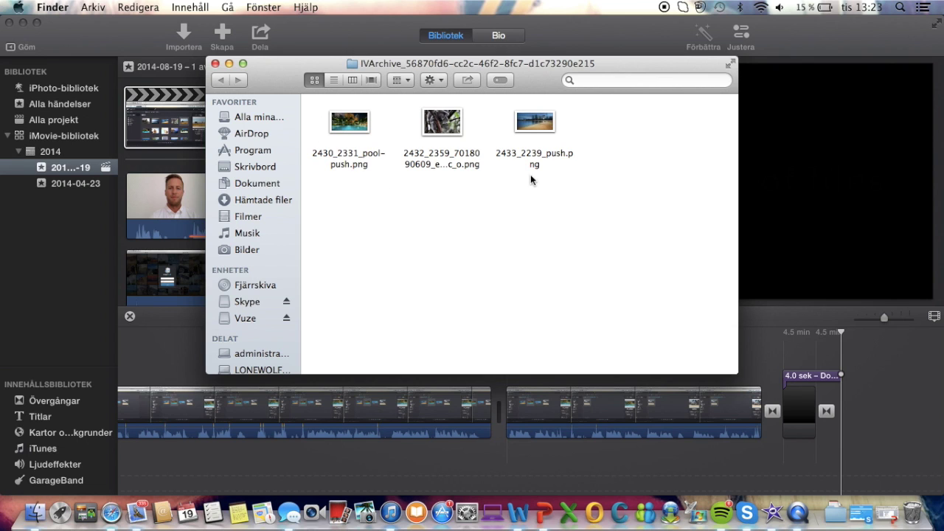
Open the downloaded pool image 2430_2331_pool-push.png from the IVArchive folder to inspect it.
left_click(351, 126)
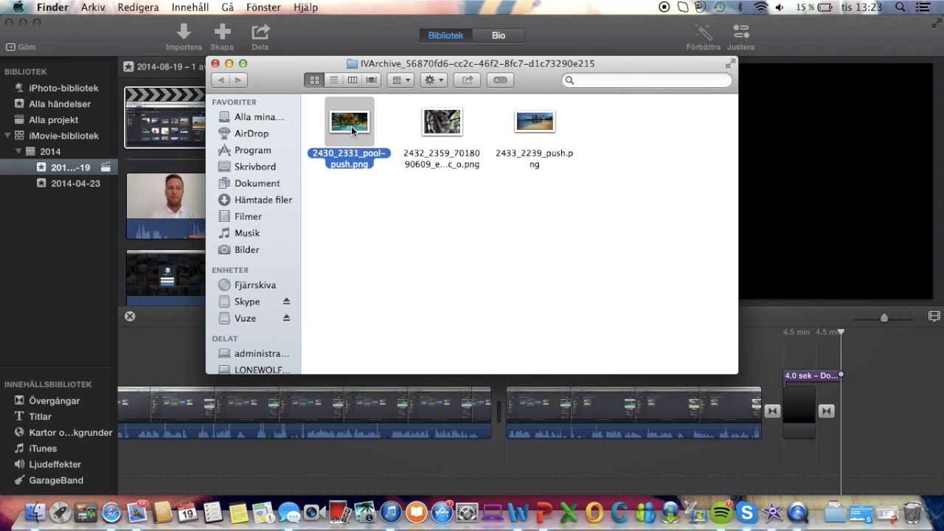
double_click(351, 126)
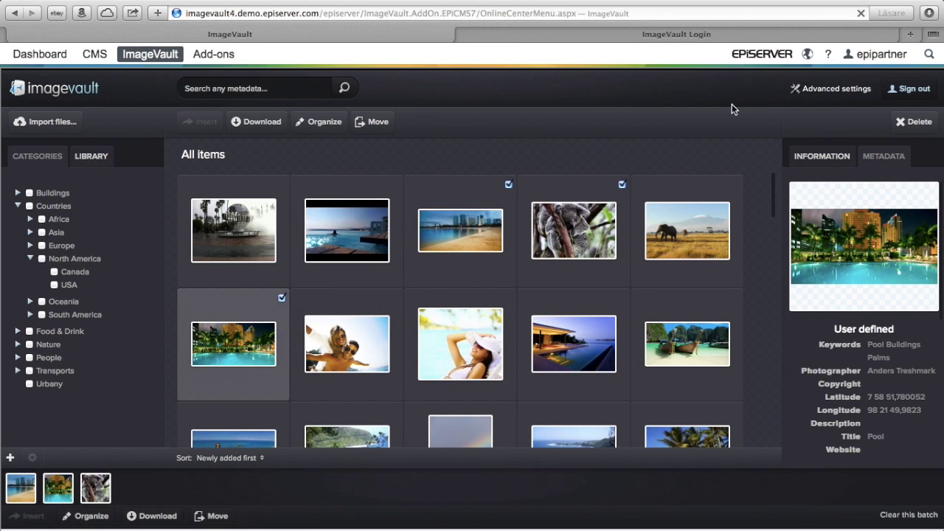
Return to ImageVault and examine the Format for Powerpoint entry among the media formats in the advanced settings.
left_click(828, 95)
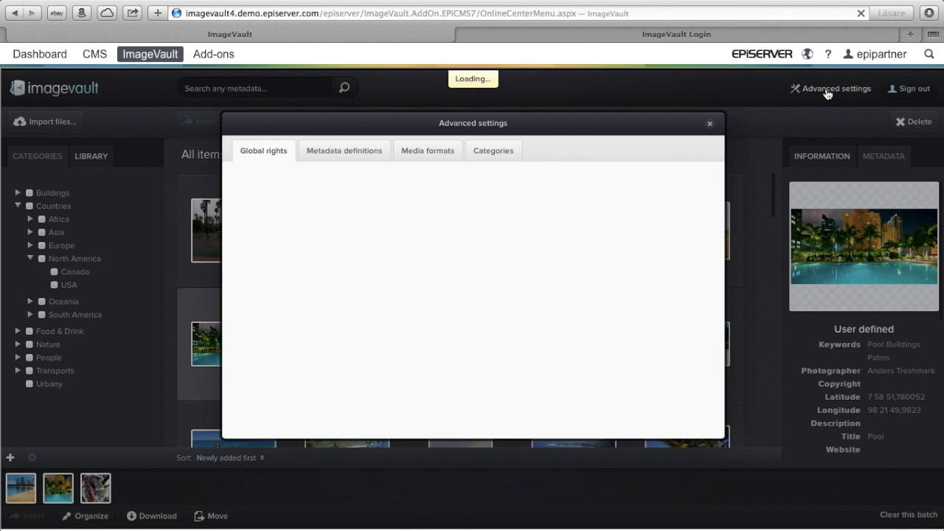
left_click(435, 153)
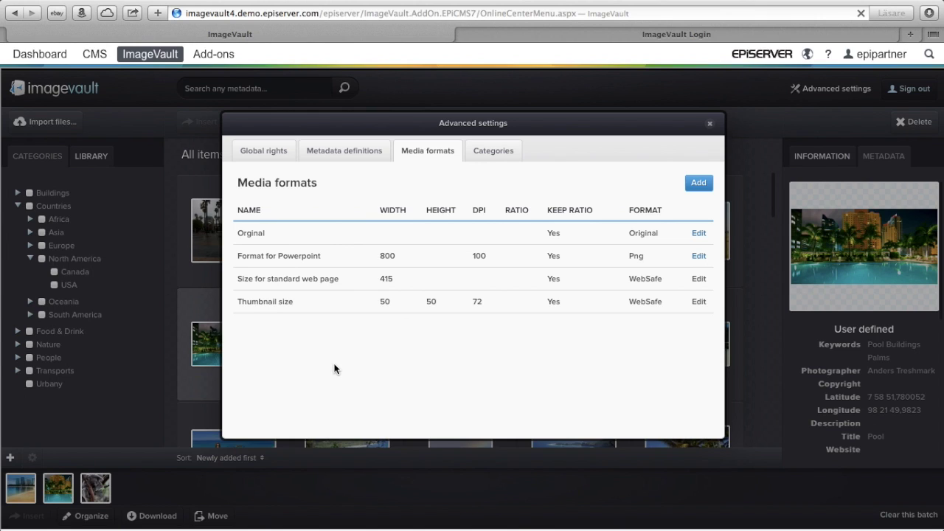
left_click_drag(328, 256, 245, 258)
left_click(248, 256)
Add and save a media format named "Hig q" with width 200, height 200 and the Jpeg format.
left_click(697, 185)
left_click(324, 241)
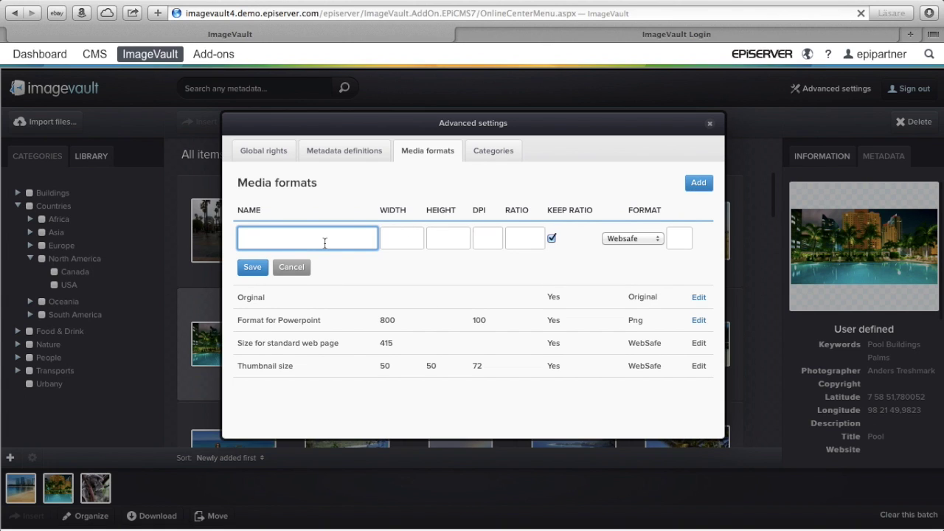
type("Hig q")
left_click(404, 239)
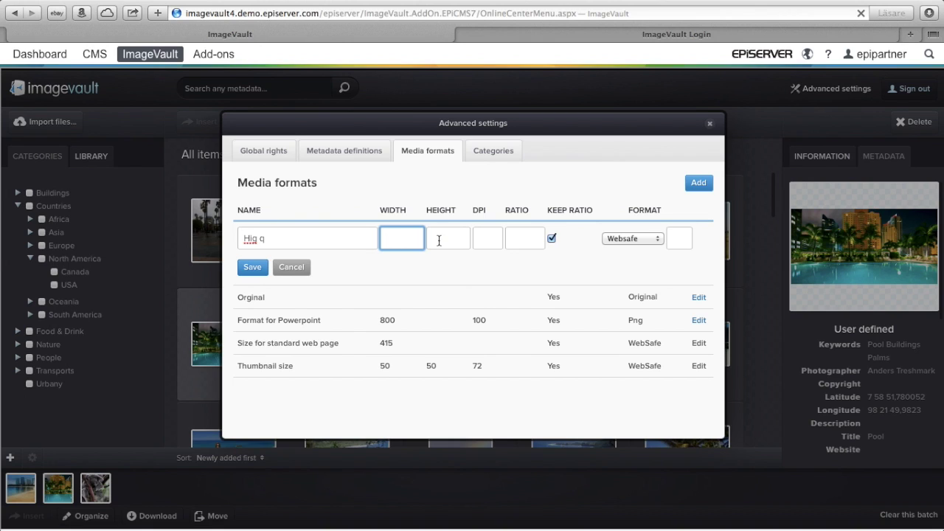
type("200")
left_click(437, 239)
type("200")
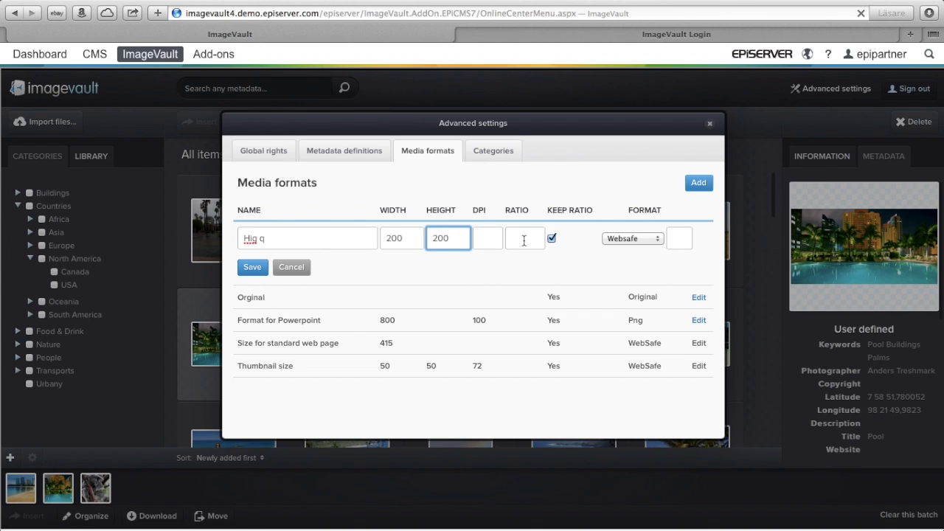
left_click(657, 241)
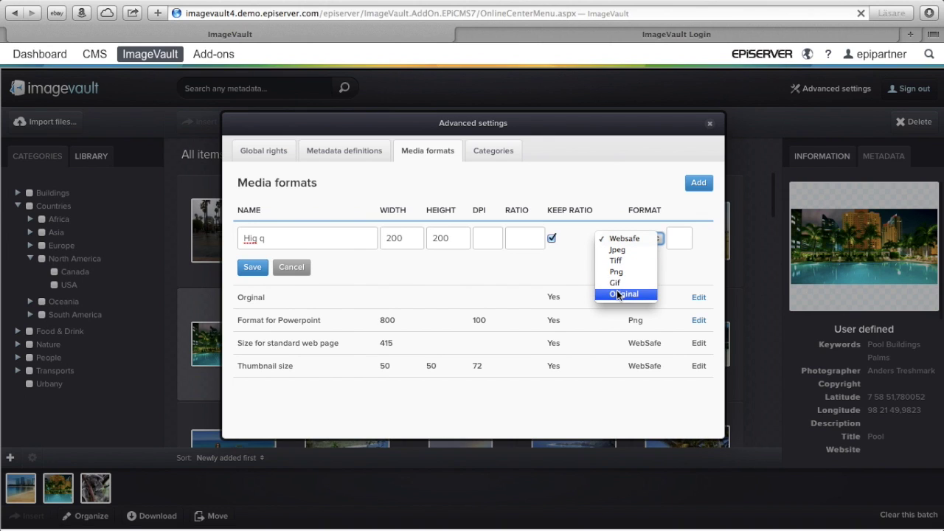
left_click(629, 251)
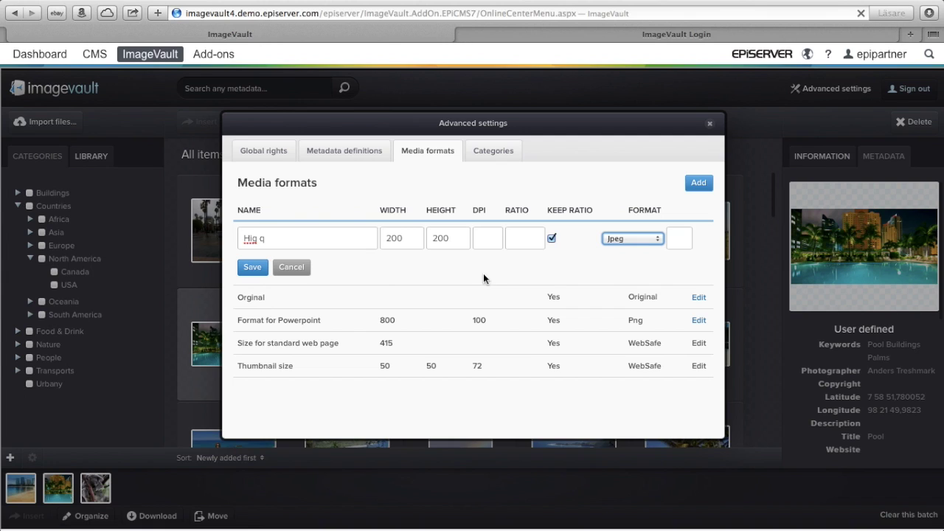
left_click(253, 269)
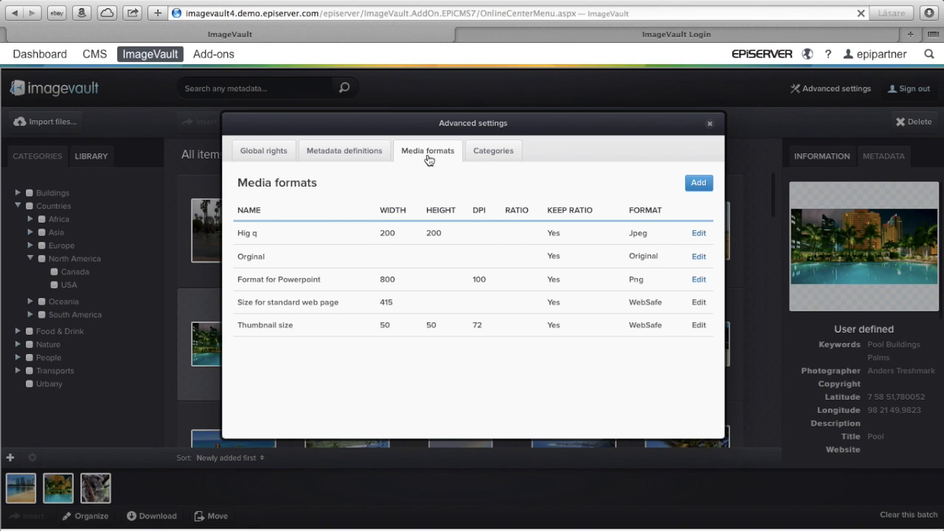
Add a "Stonebridge" subcategory under Buildings > Bridges in the category settings.
left_click(499, 156)
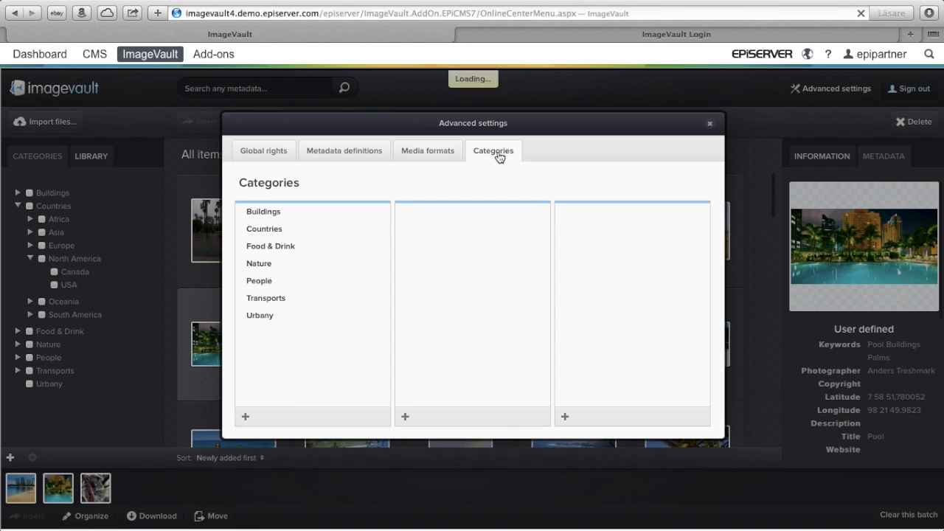
mouse_move(306, 230)
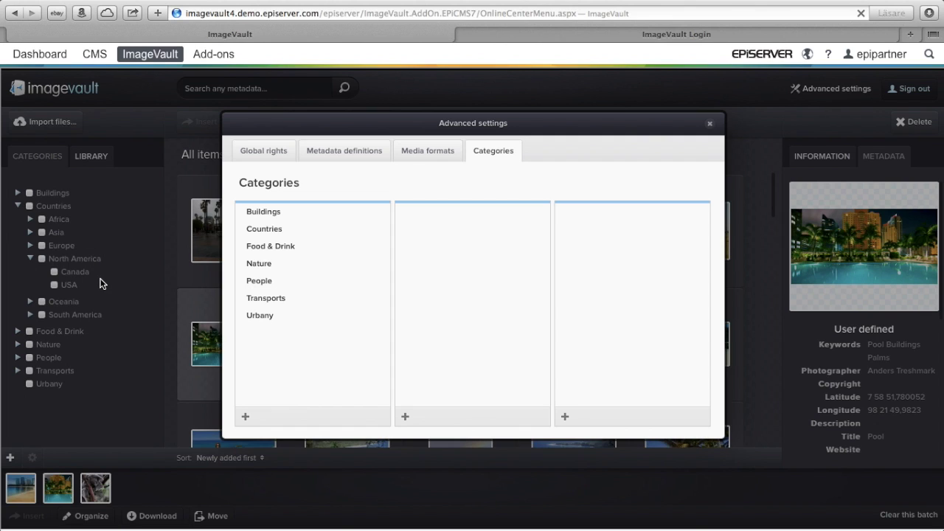
mouse_move(259, 213)
left_click(259, 216)
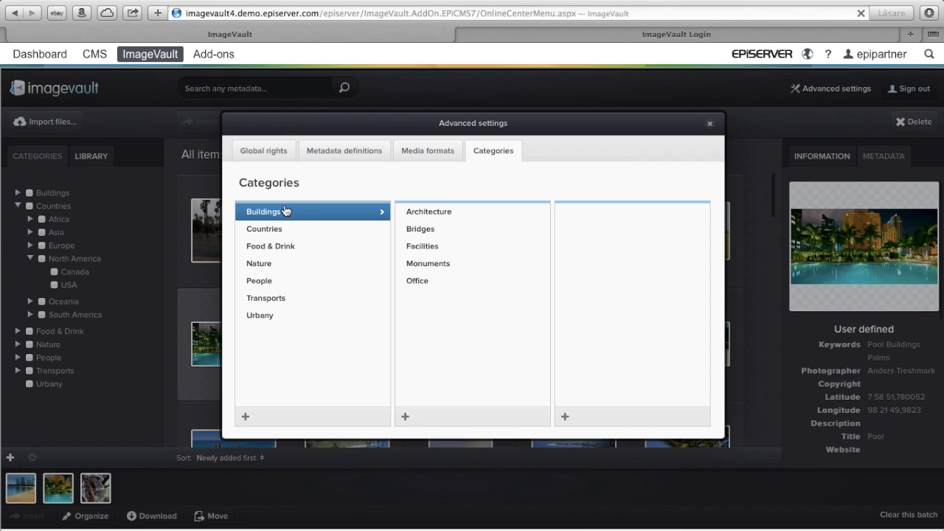
left_click(417, 232)
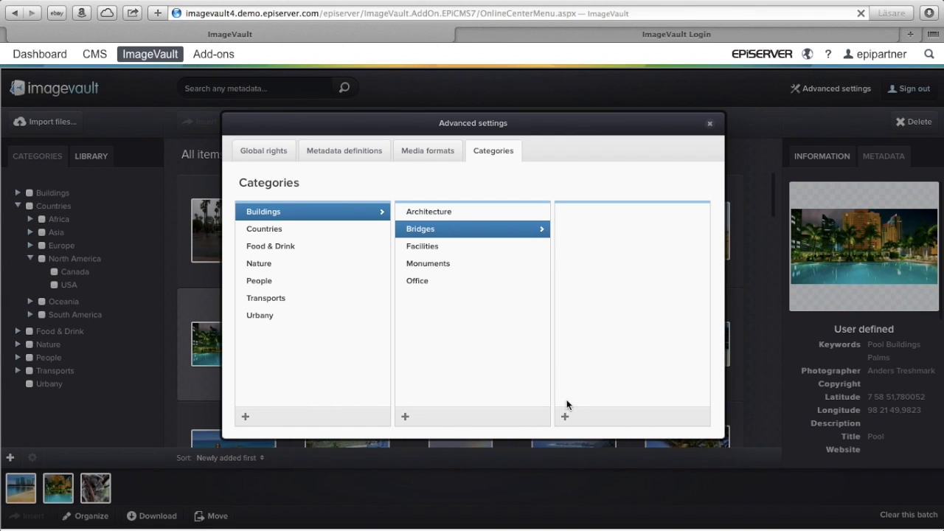
left_click(566, 418)
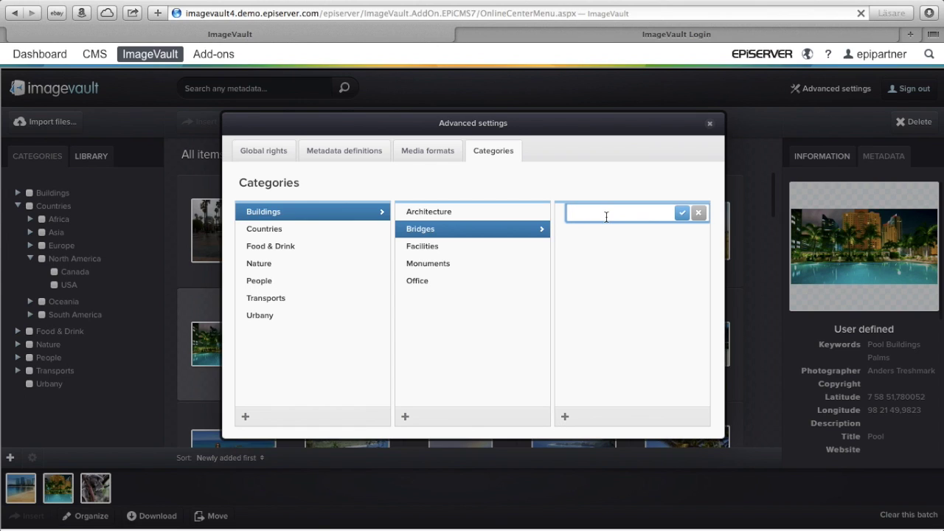
type("Stonebridge")
left_click(681, 213)
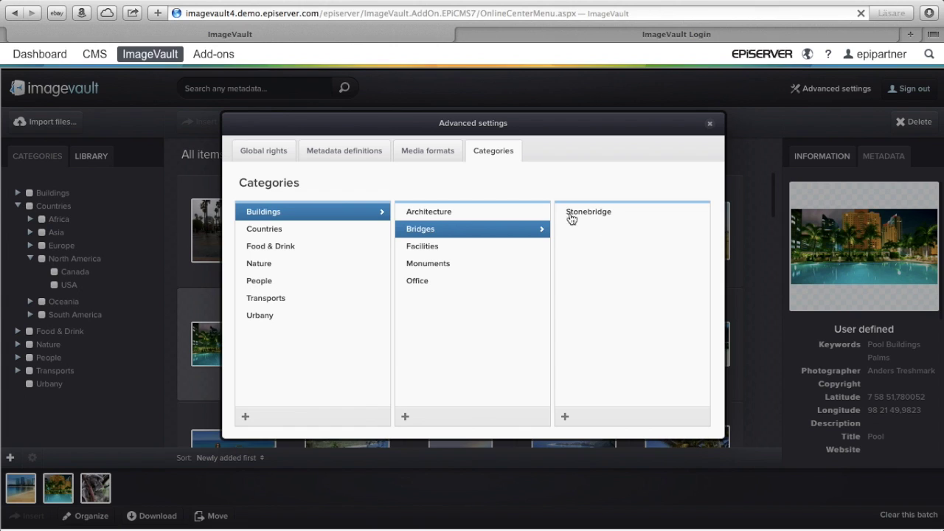
mouse_move(321, 215)
Close the advanced settings and expand Buildings and Bridges in the library's category tree to check for Stonebridge.
left_click(709, 124)
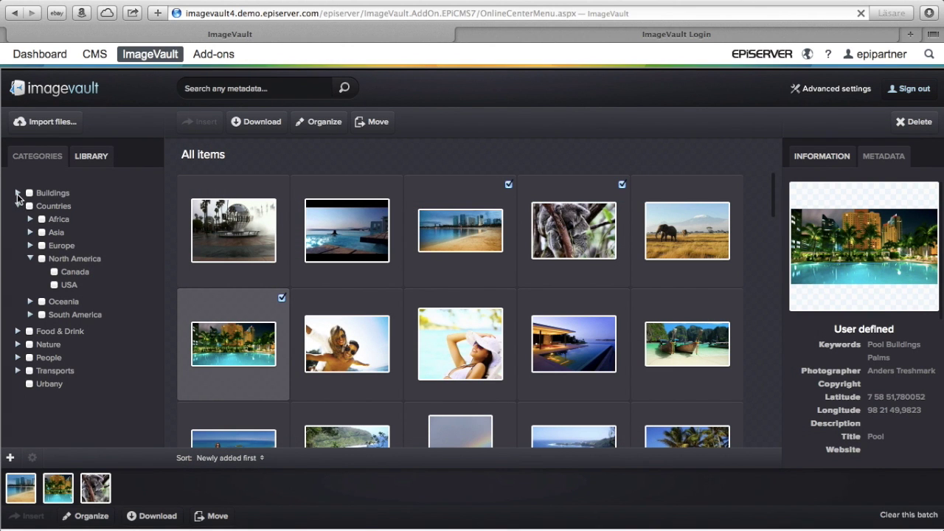
left_click(18, 193)
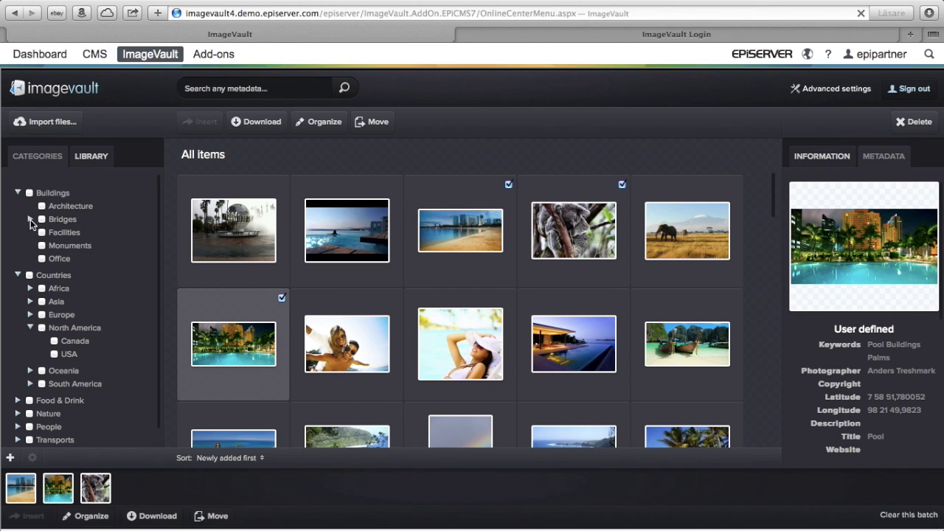
left_click(30, 219)
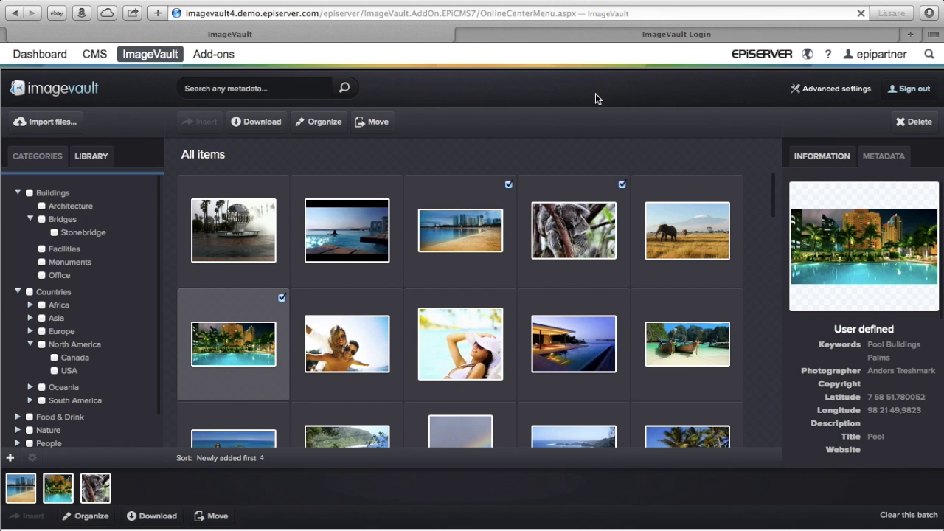
Add and save a metadata definition named "Demovalue" of type Text, with no description, in the advanced settings.
left_click(801, 89)
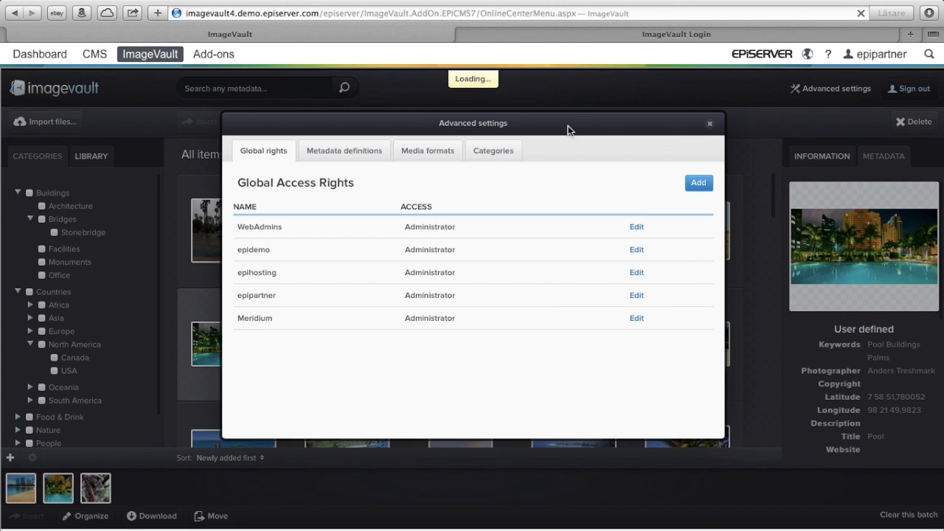
left_click(359, 157)
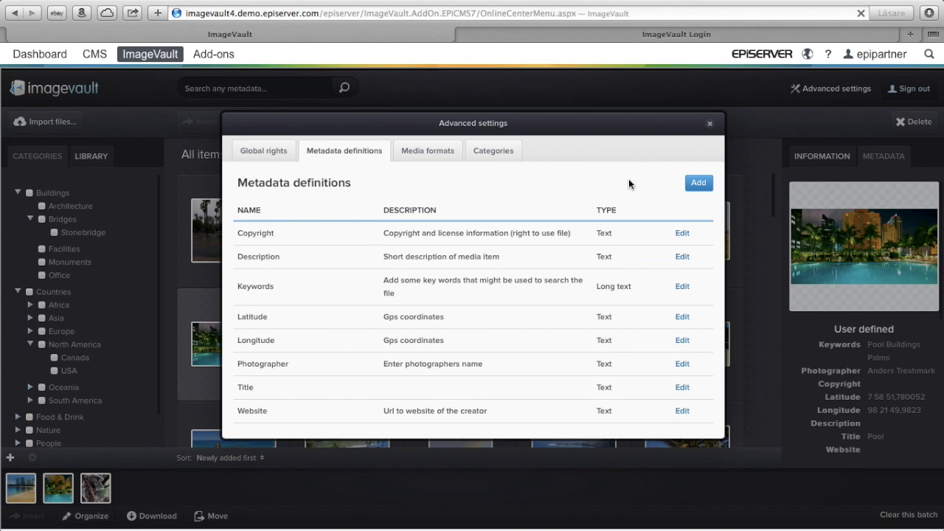
left_click(697, 184)
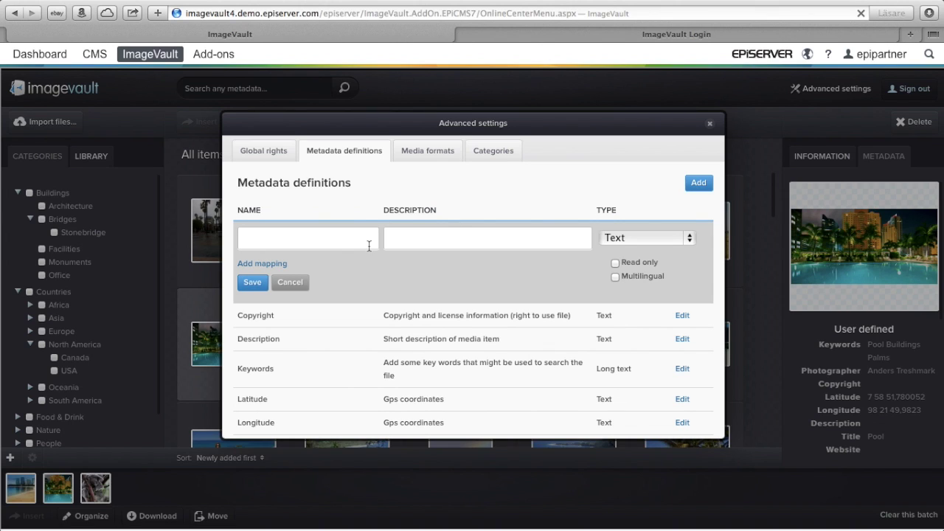
left_click(336, 240)
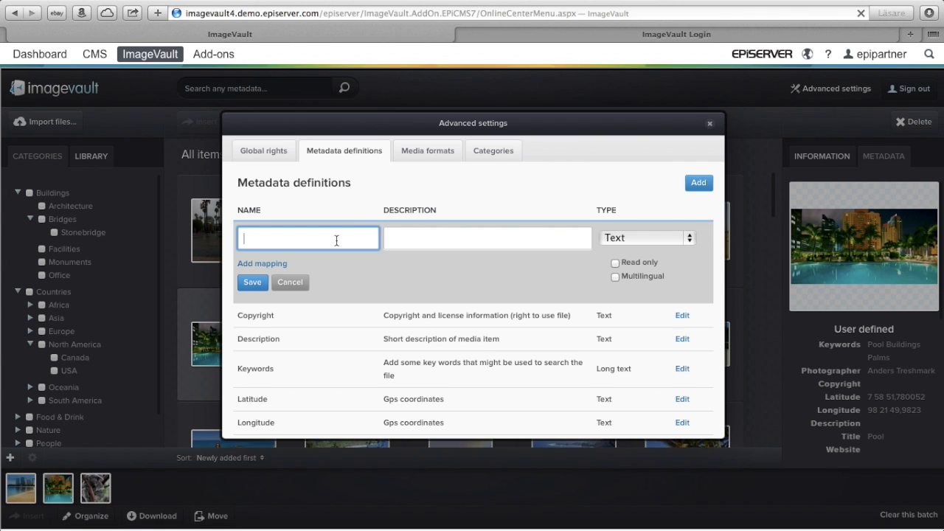
type("Demovalue")
left_click(444, 242)
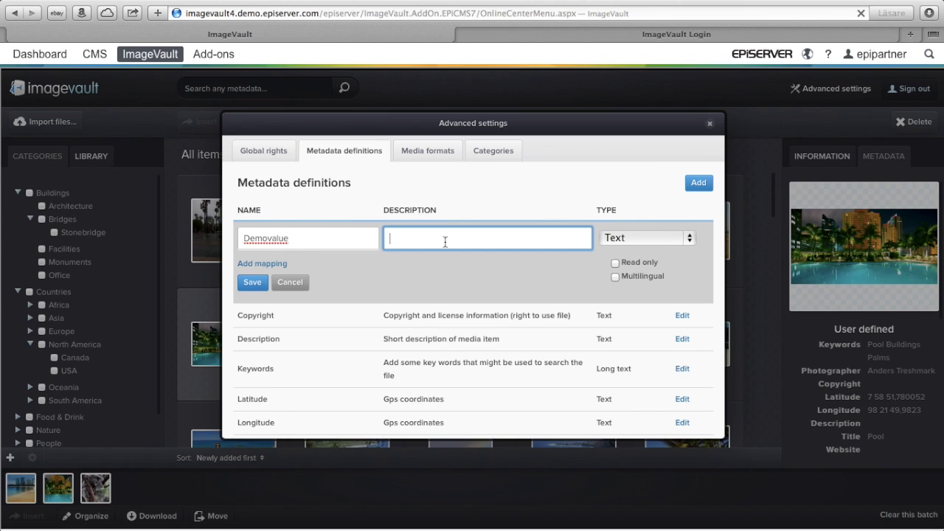
left_click(690, 246)
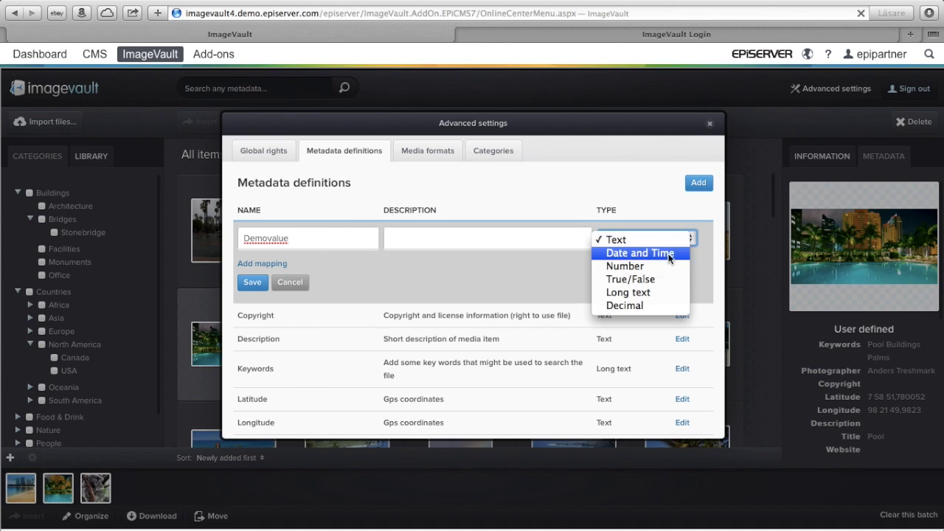
left_click(702, 239)
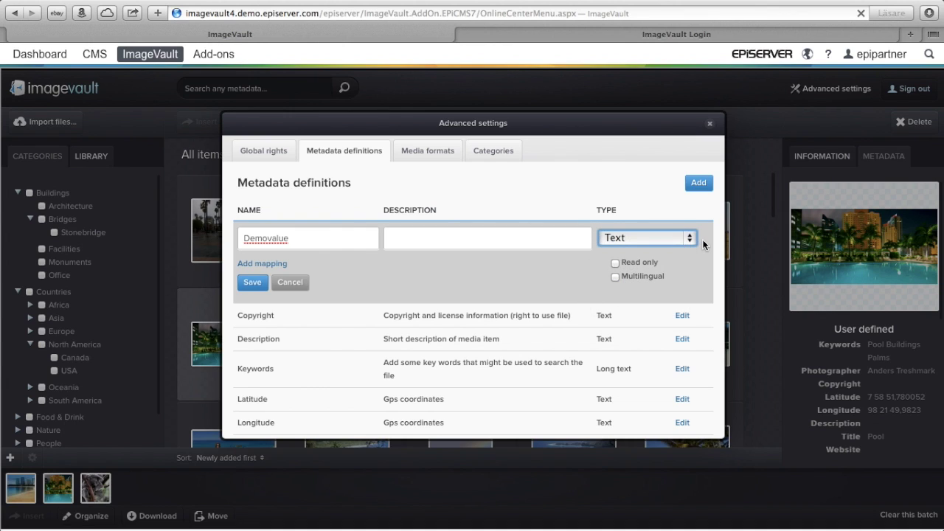
left_click(251, 284)
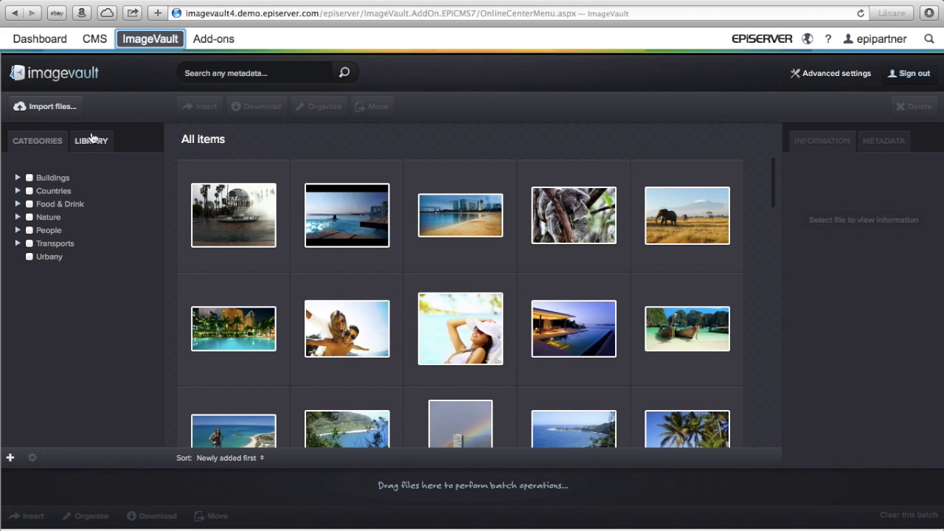
Import Akershus Fästning.JPG, Chicago.JPG and Fredspalateset1.JPG from the Bilder folder on the computer into Vaultopia.
left_click(52, 108)
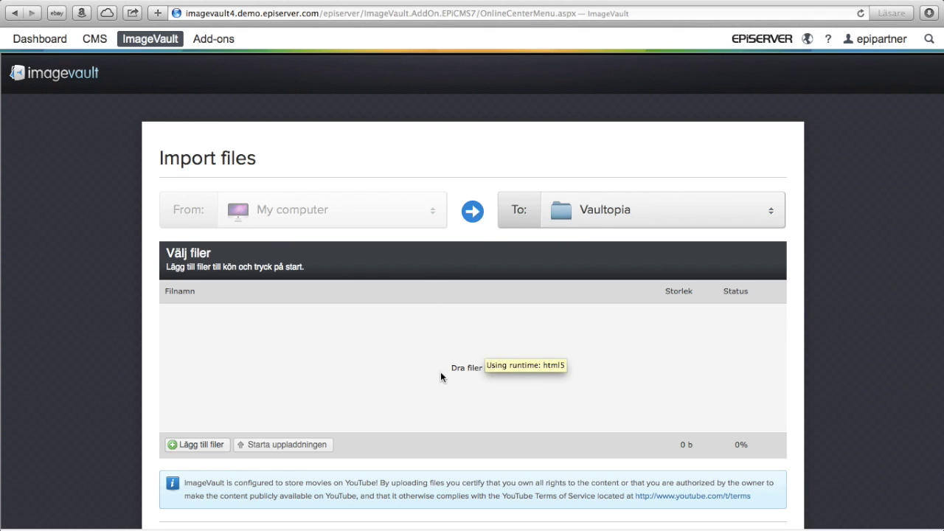
left_click(198, 446)
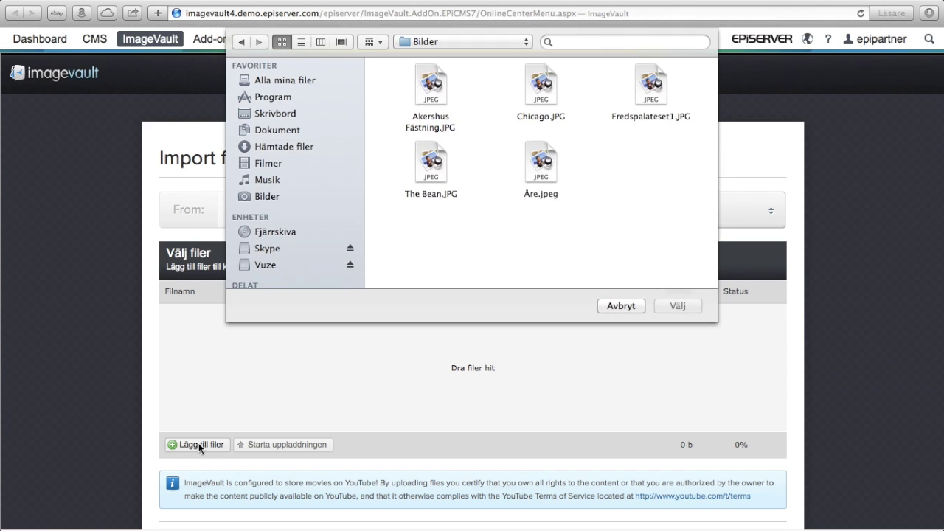
left_click(436, 93)
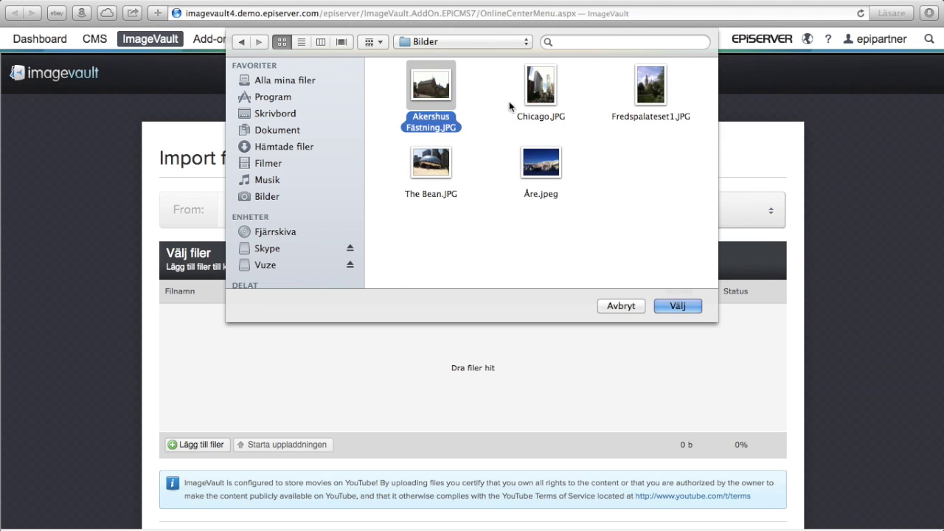
right_click(654, 97)
key("Escape")
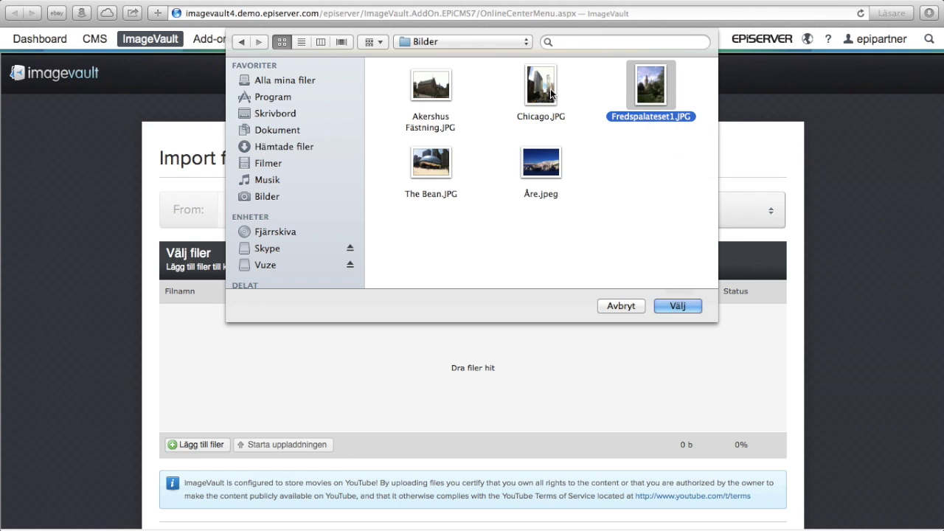
left_click_drag(685, 139, 424, 89)
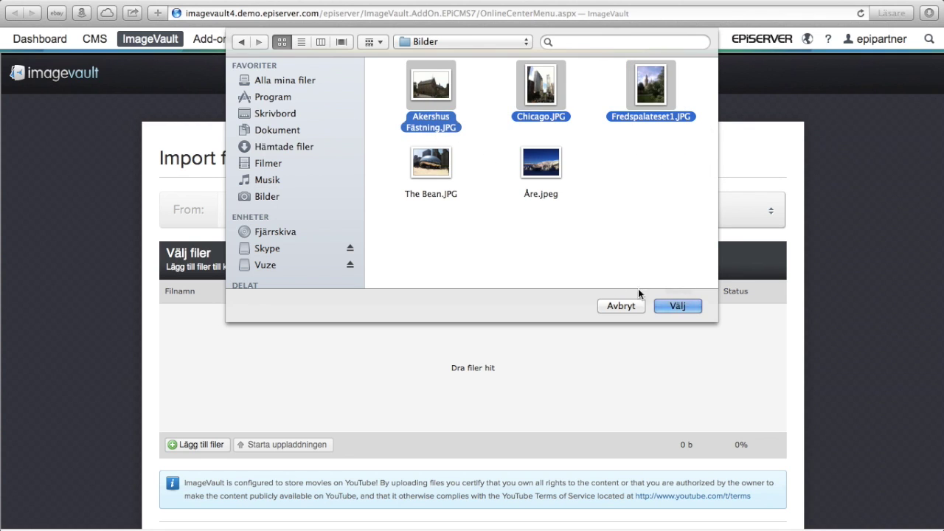
left_click(673, 310)
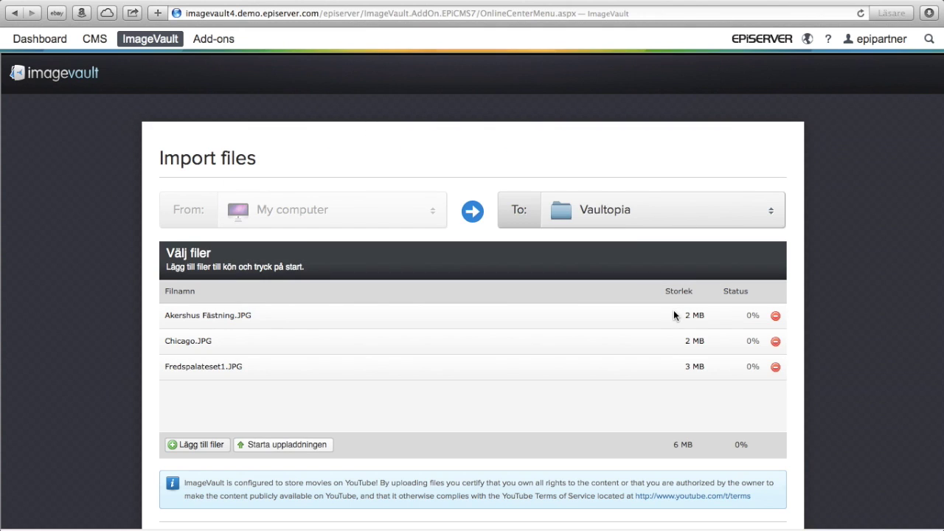
left_click(297, 445)
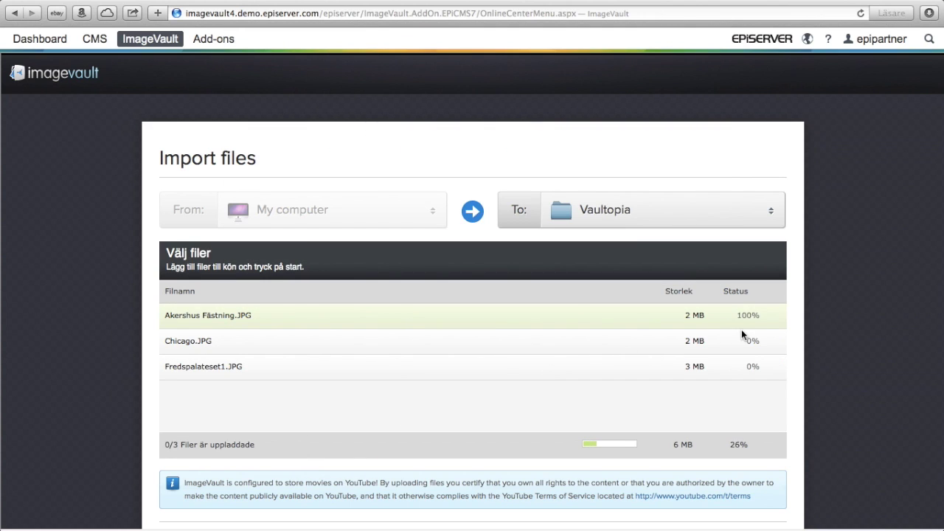
scroll(613, 350, "down", 2)
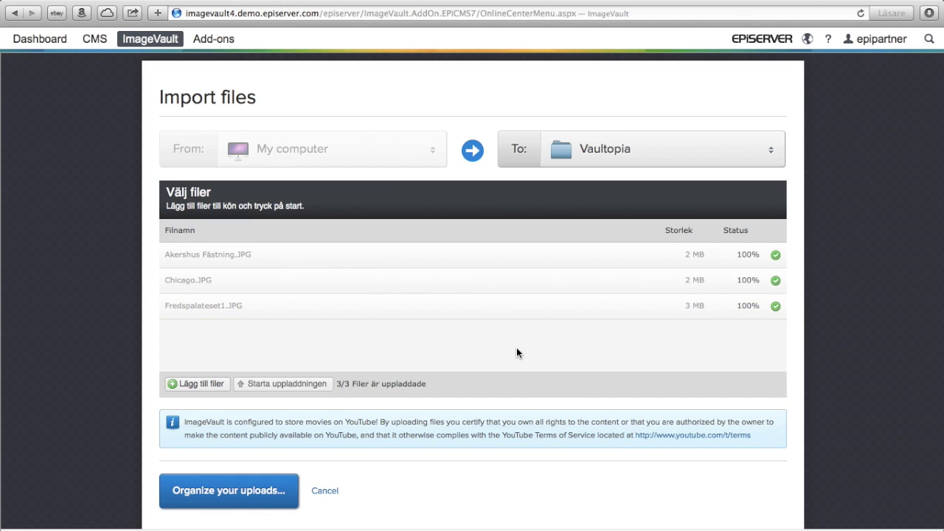
Proceed to organizing the uploaded files and try to save them with the mandatory keywords left empty.
left_click(227, 496)
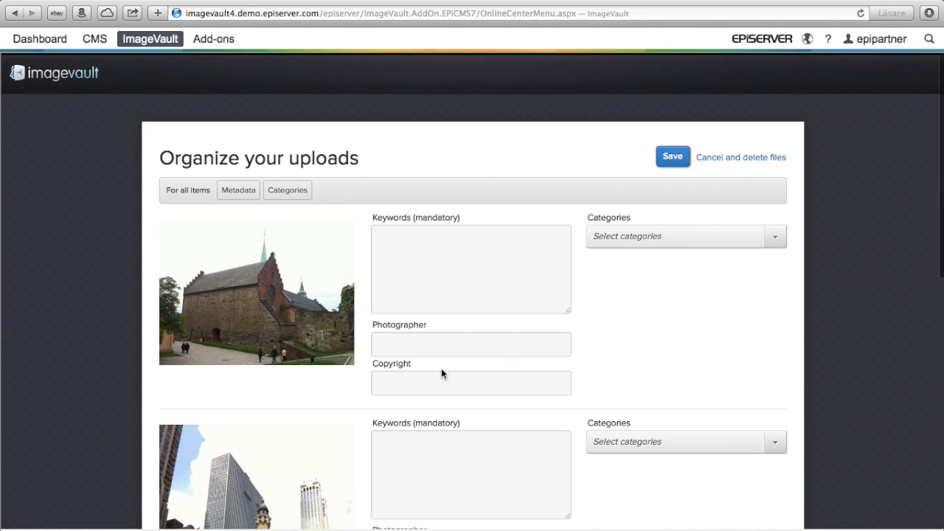
scroll(441, 371, "down", 5)
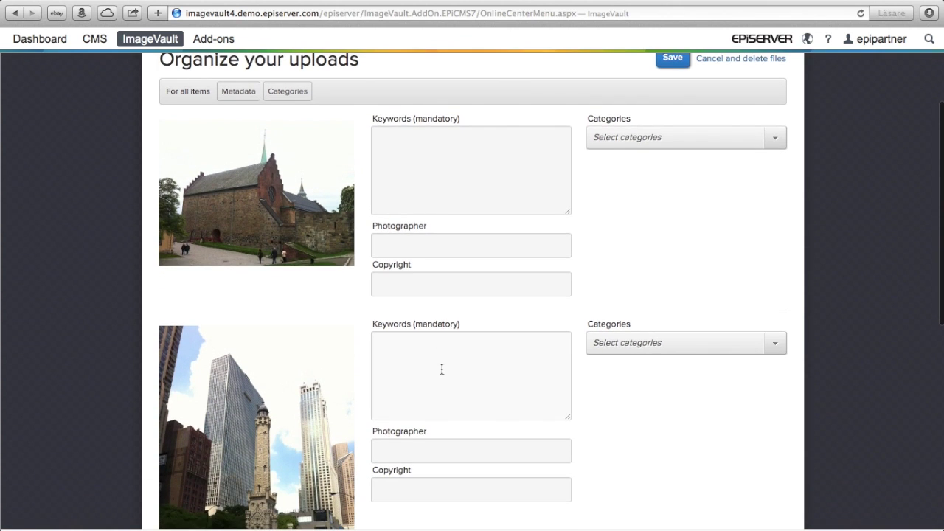
scroll(441, 369, "down", 10)
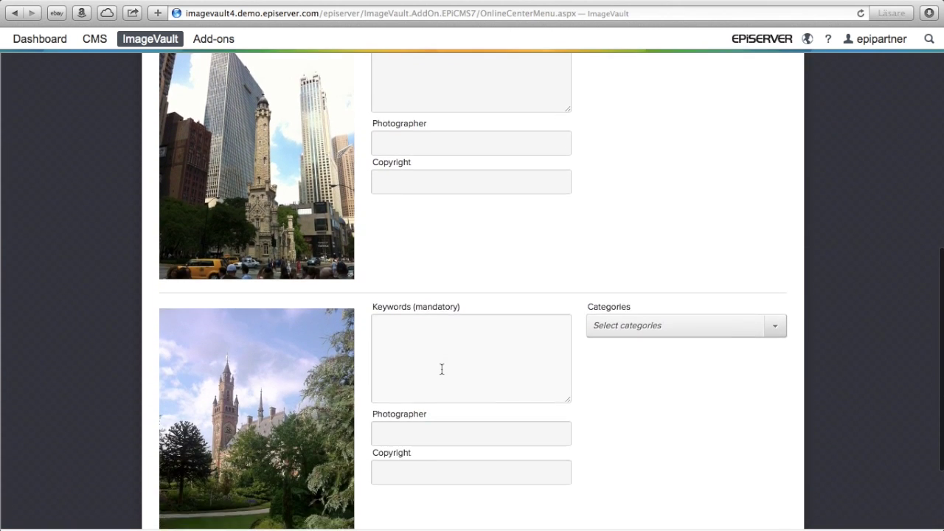
scroll(441, 370, "up", 15)
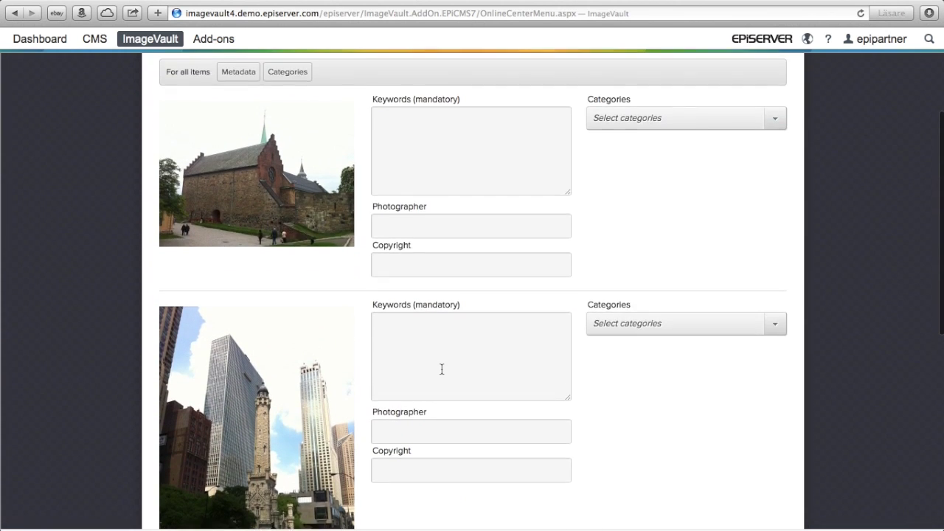
scroll(441, 368, "up", 3)
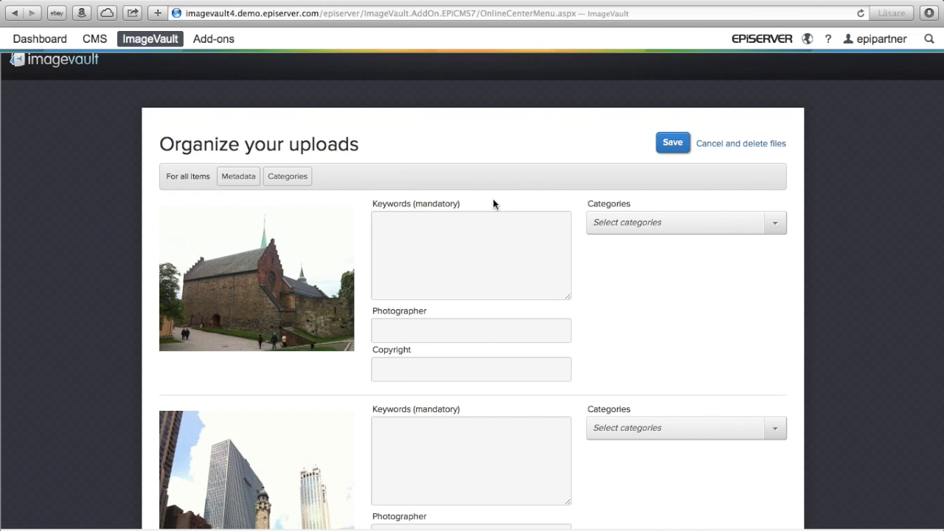
left_click(671, 145)
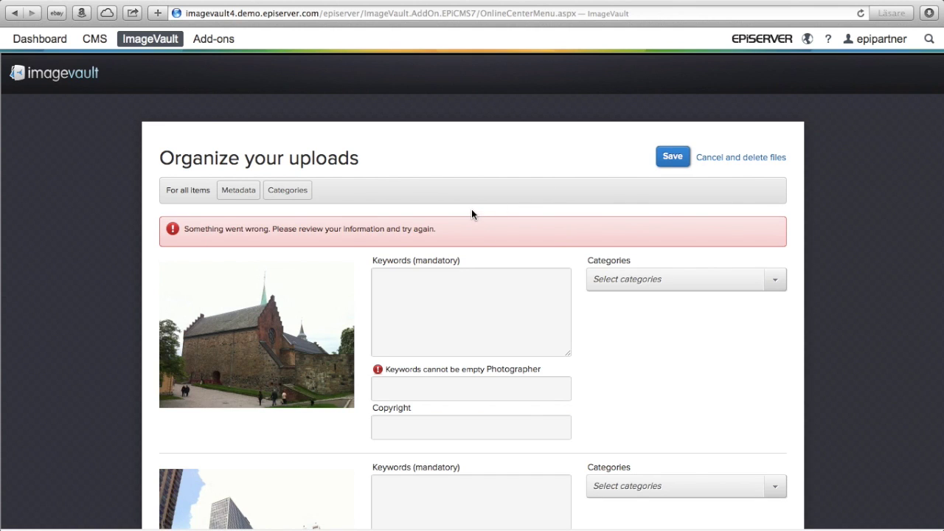
Set the shared metadata for all uploaded items to the keyword "Castle" and enter the photographer's name.
left_click(240, 197)
left_click(205, 251)
type("Castle")
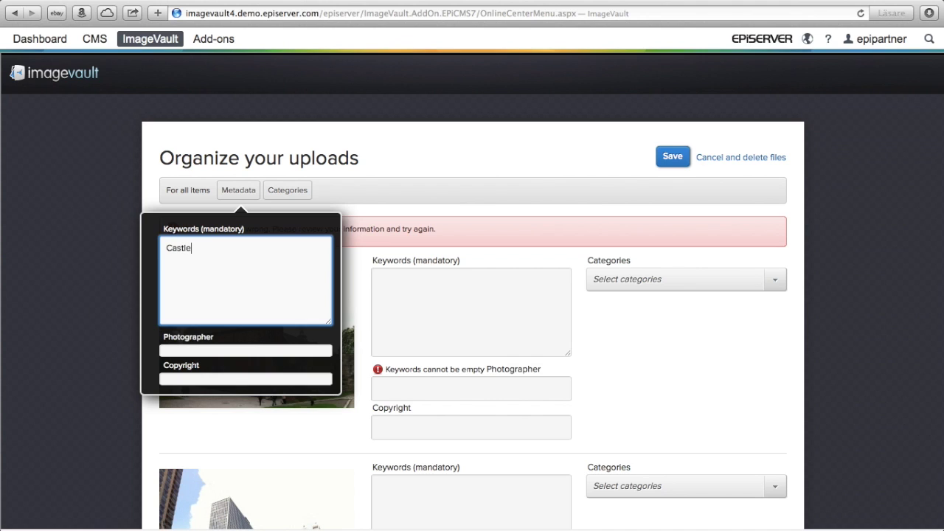
left_click(182, 351)
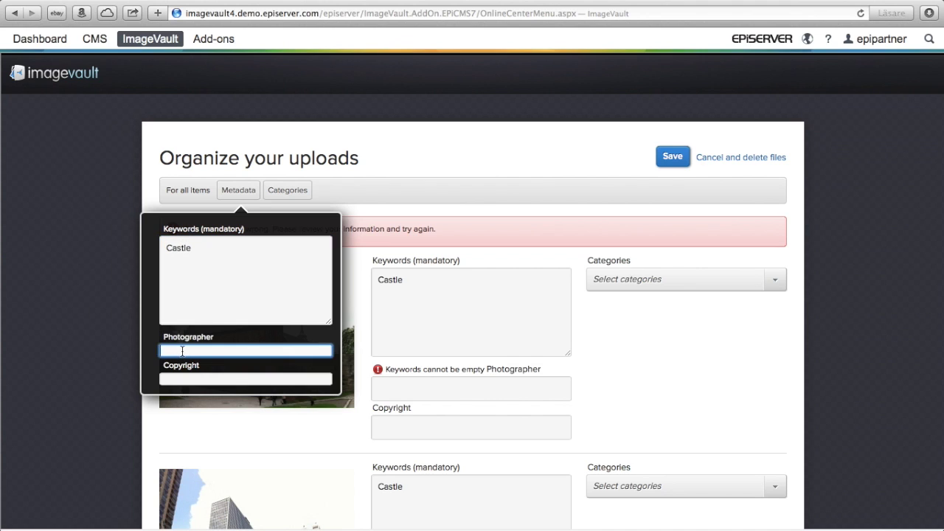
type("Torbjörn")
left_click(672, 350)
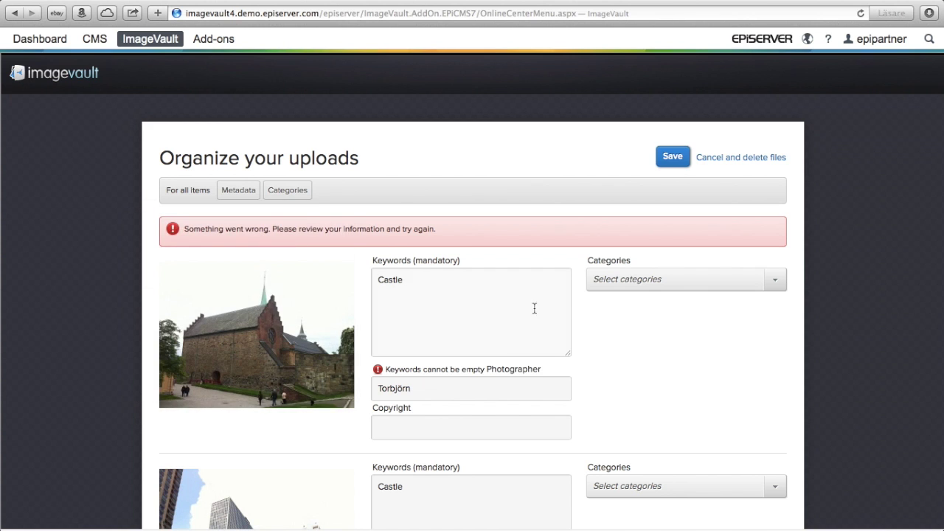
Check the metadata applied to the three images and replace the Chicago skyscraper image's keyword with "Tower".
scroll(667, 305, "down", 5)
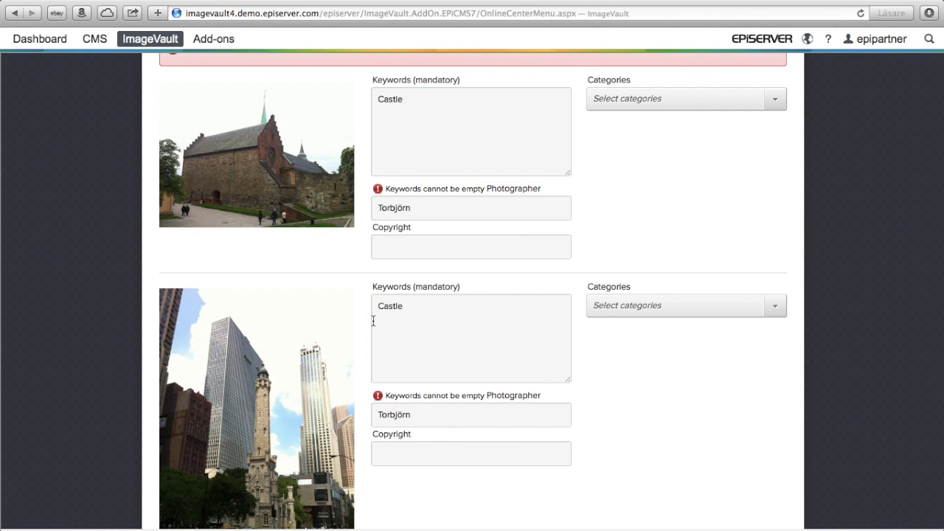
scroll(447, 322, "down", 8)
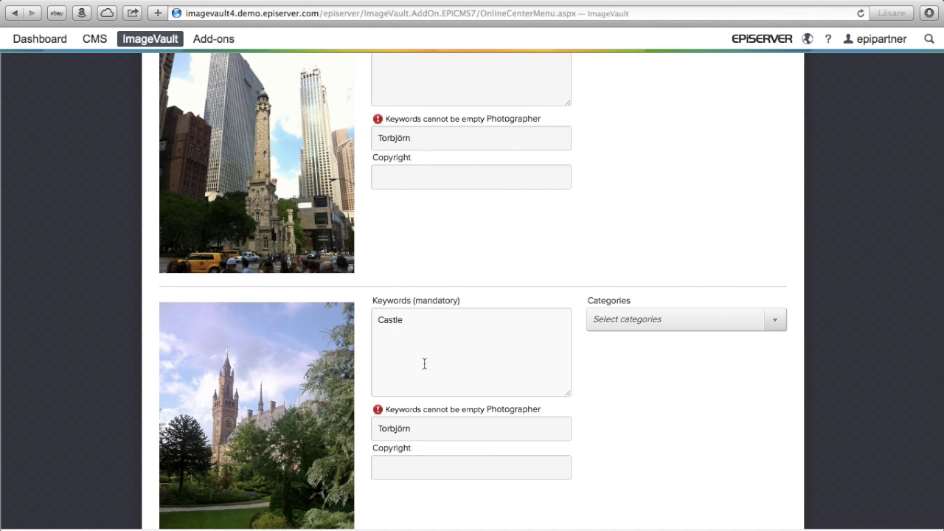
scroll(424, 236, "up", 11)
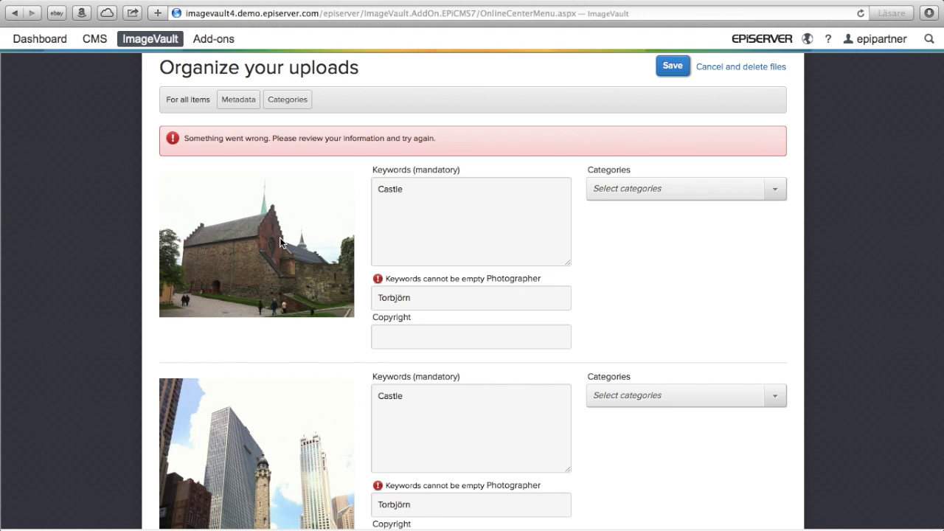
scroll(445, 222, "down", 7)
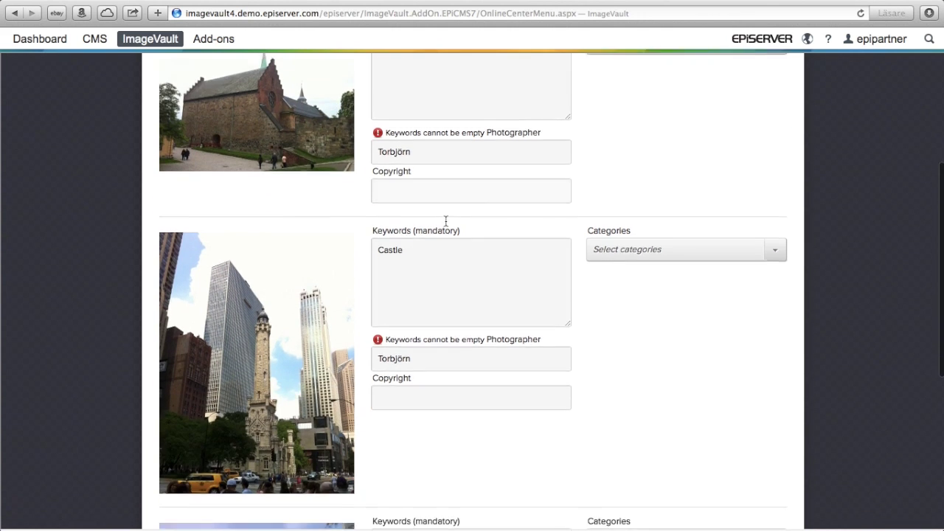
scroll(445, 222, "down", 2)
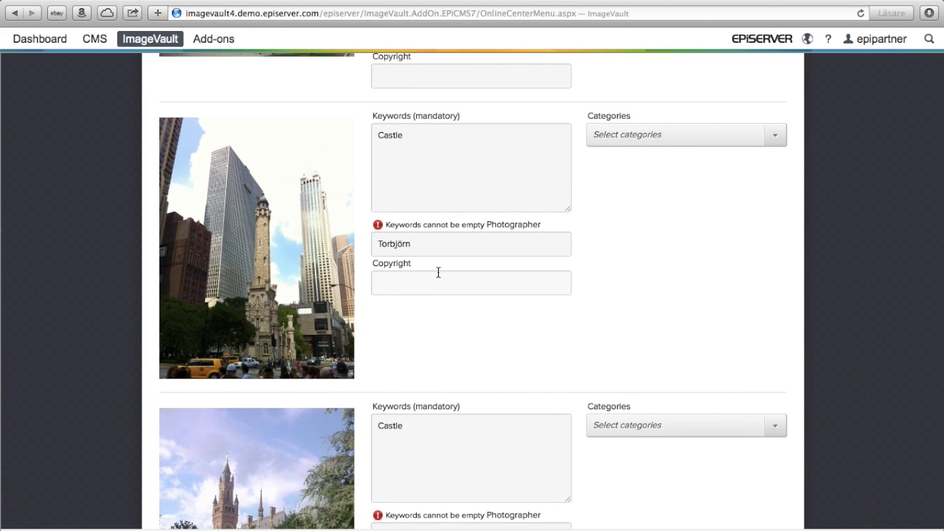
scroll(438, 272, "down", 5)
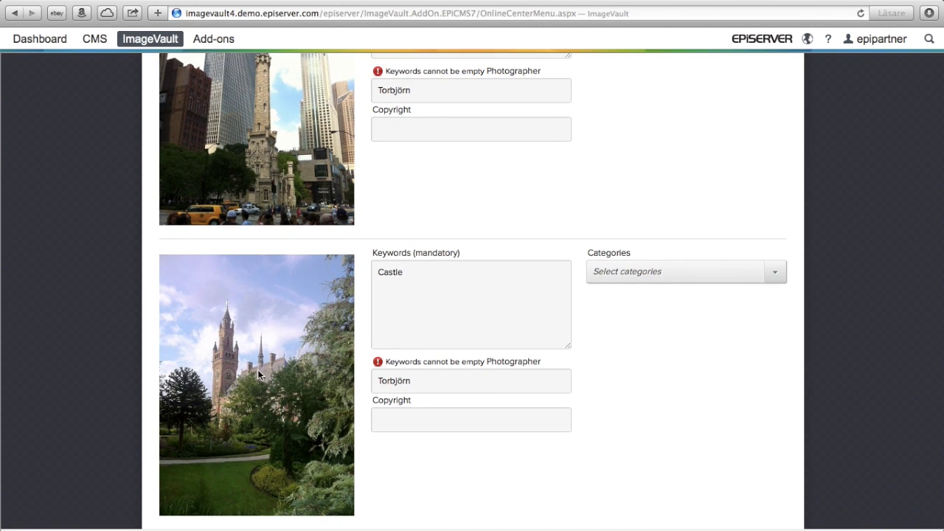
scroll(458, 302, "up", 6)
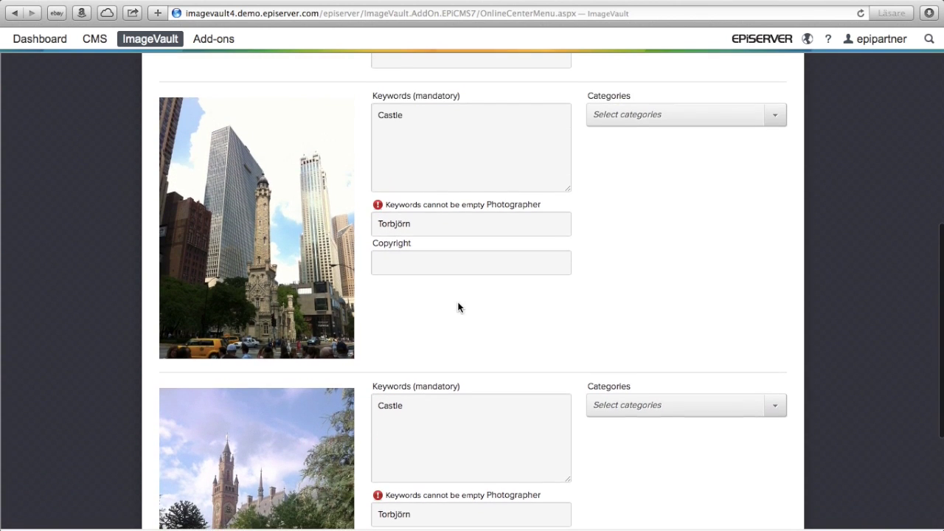
left_click_drag(420, 163, 363, 161)
type("Tower")
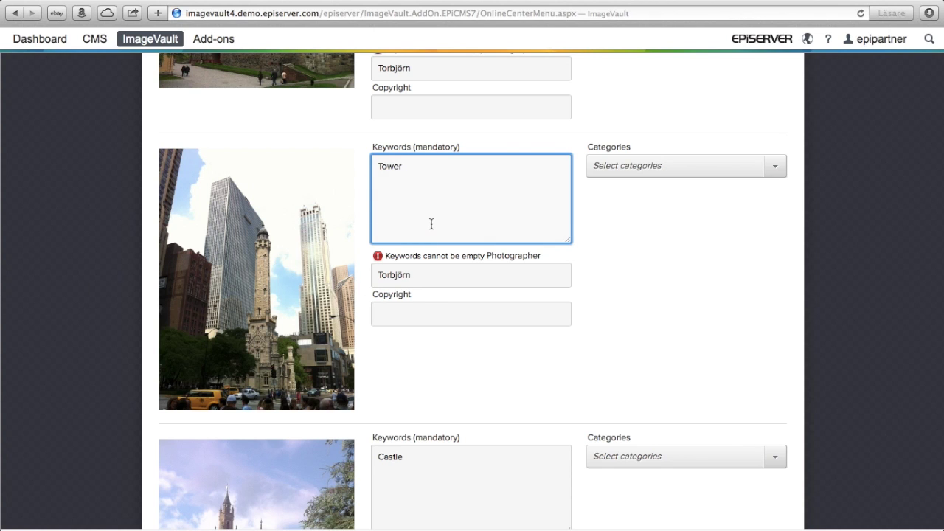
scroll(432, 223, "down", 2)
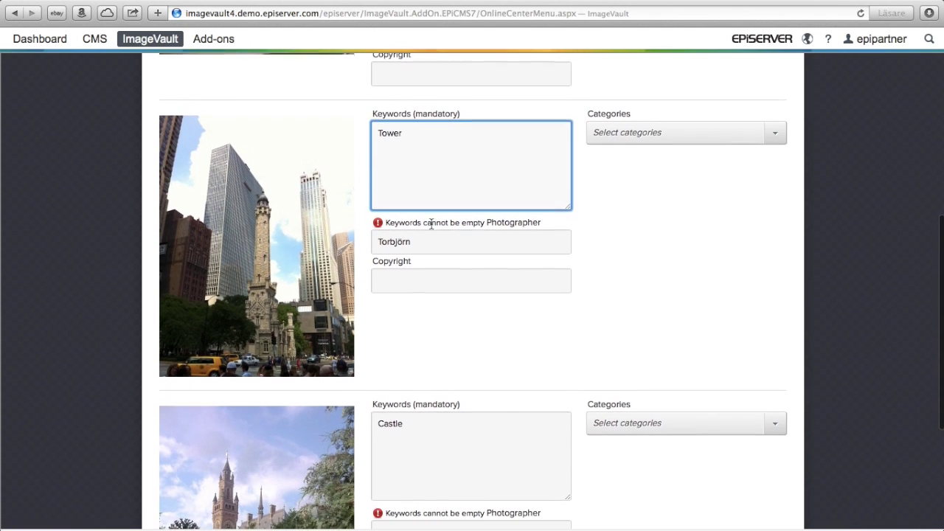
left_click(445, 277)
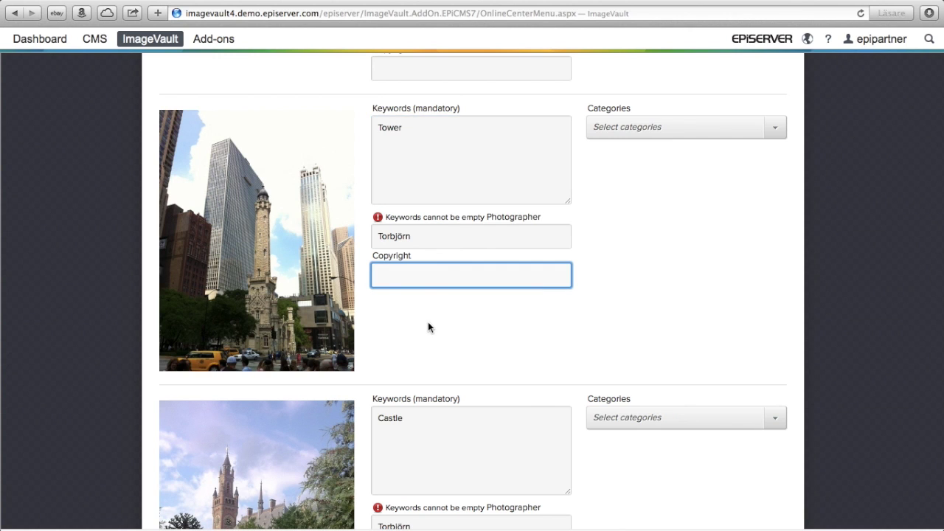
scroll(426, 329, "down", 4)
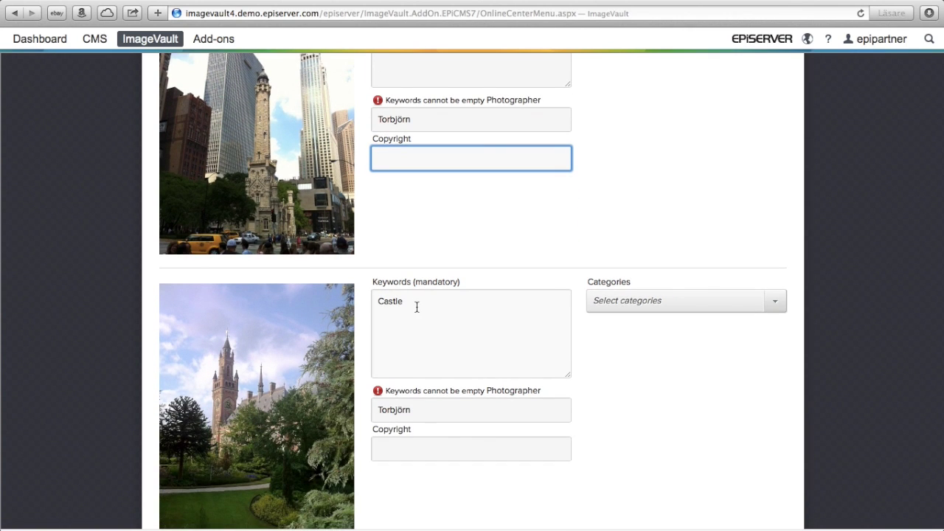
left_click_drag(416, 307, 360, 294)
left_click(411, 257)
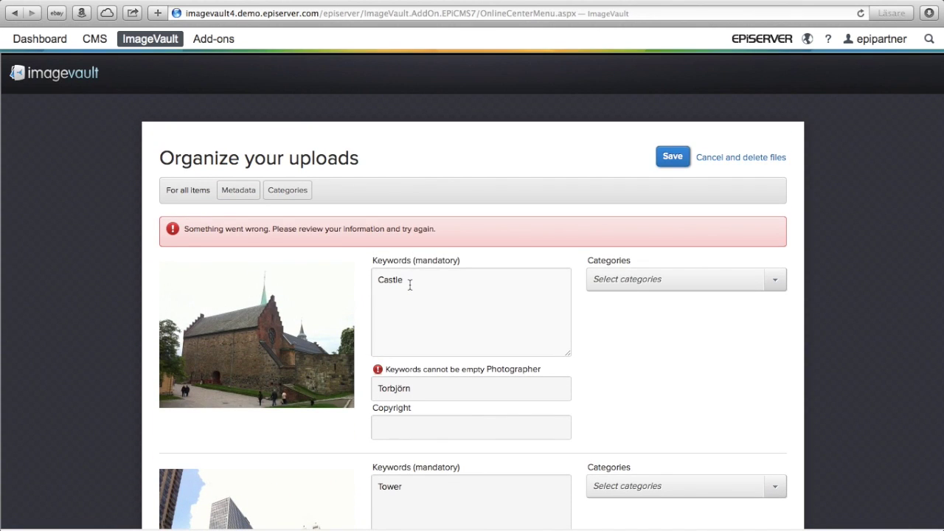
left_click(396, 283)
double_click(396, 283)
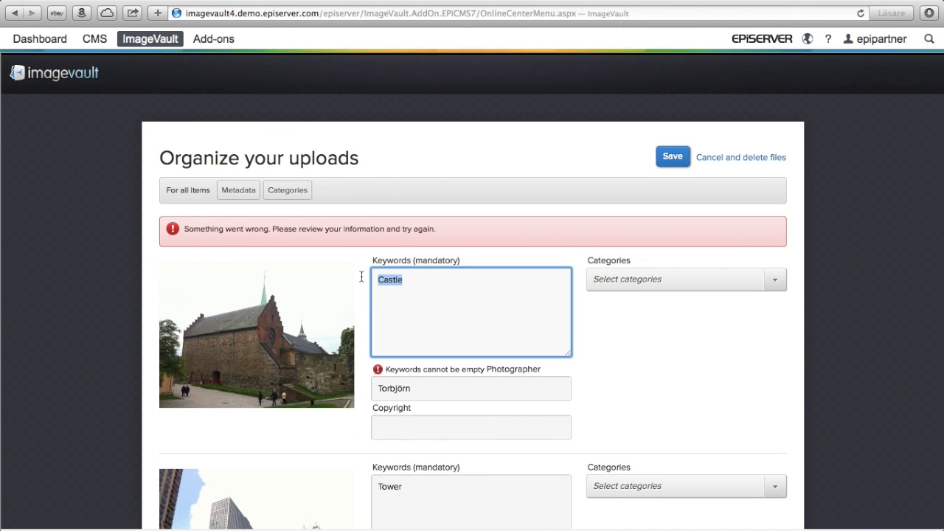
Assign the Buildings category and the Europe subcategory under Countries to all uploaded items.
left_click(287, 192)
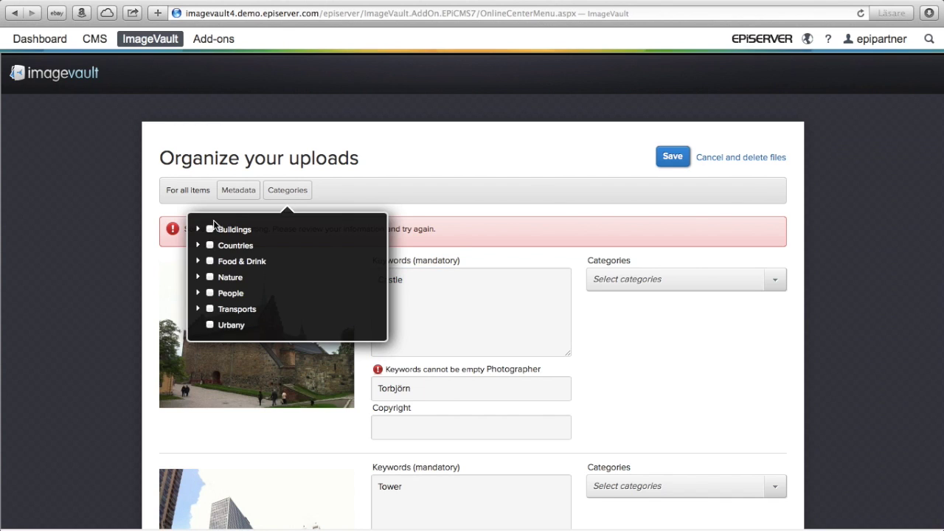
left_click(209, 230)
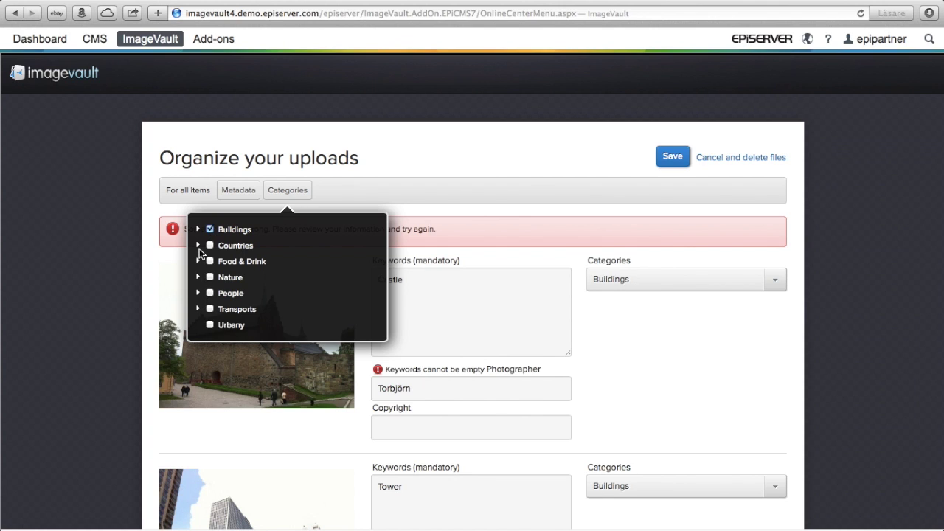
left_click(198, 245)
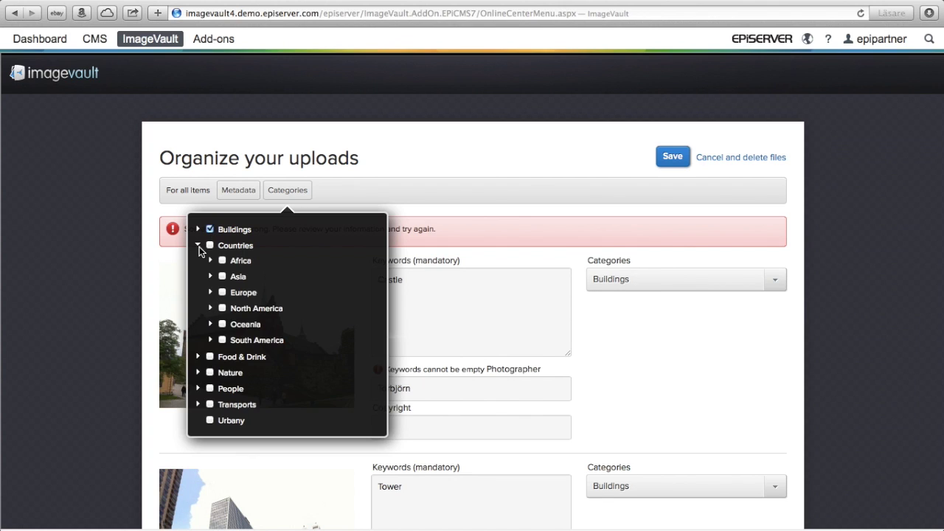
left_click(223, 294)
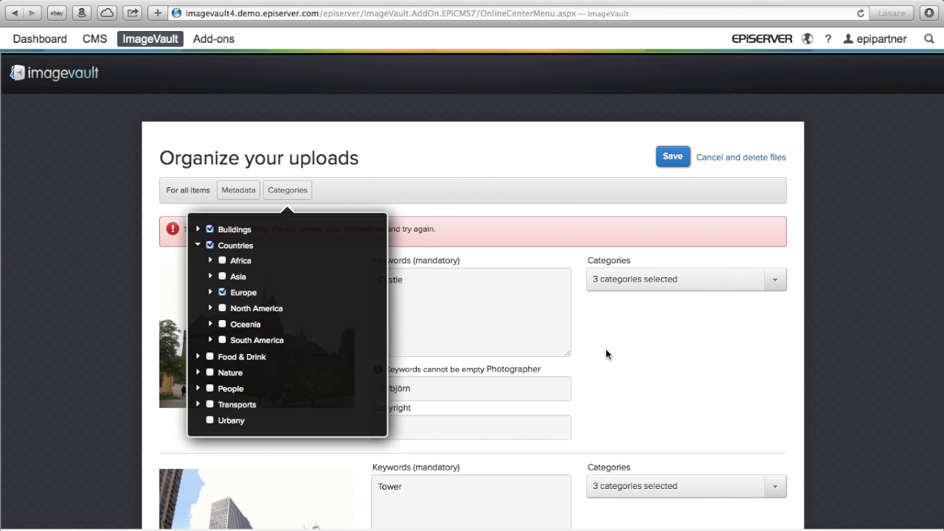
Change the Chicago skyscraper image's categories by deselecting Europe and selecting USA under Countries > North America.
scroll(607, 355, "down", 5)
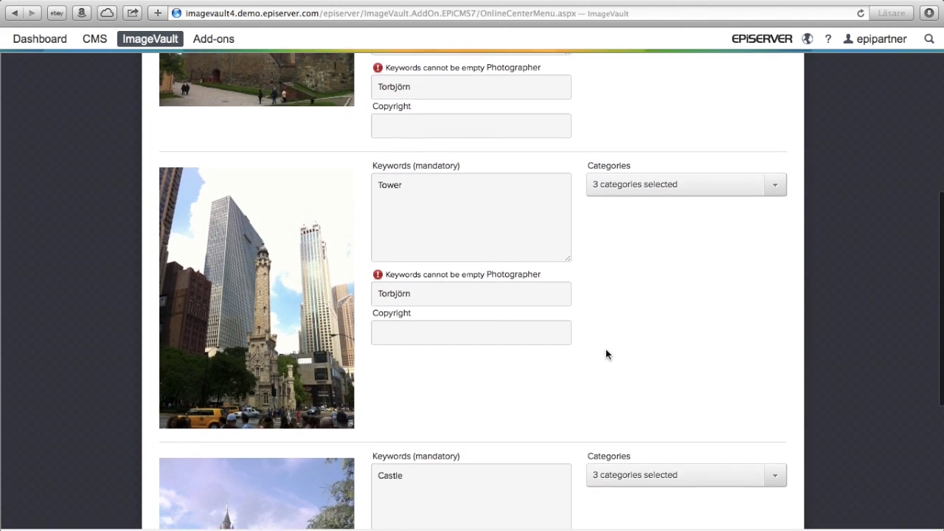
scroll(606, 354, "down", 5)
scroll(606, 355, "up", 8)
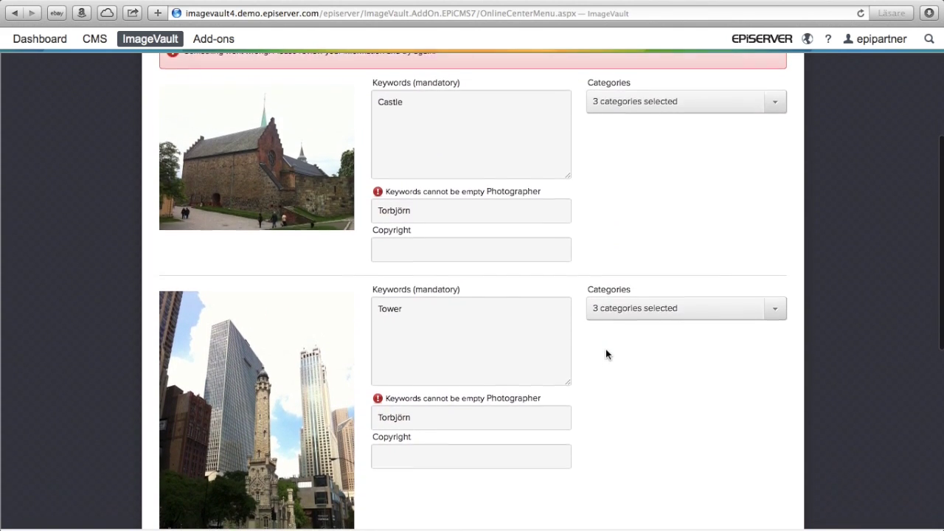
scroll(605, 350, "down", 3)
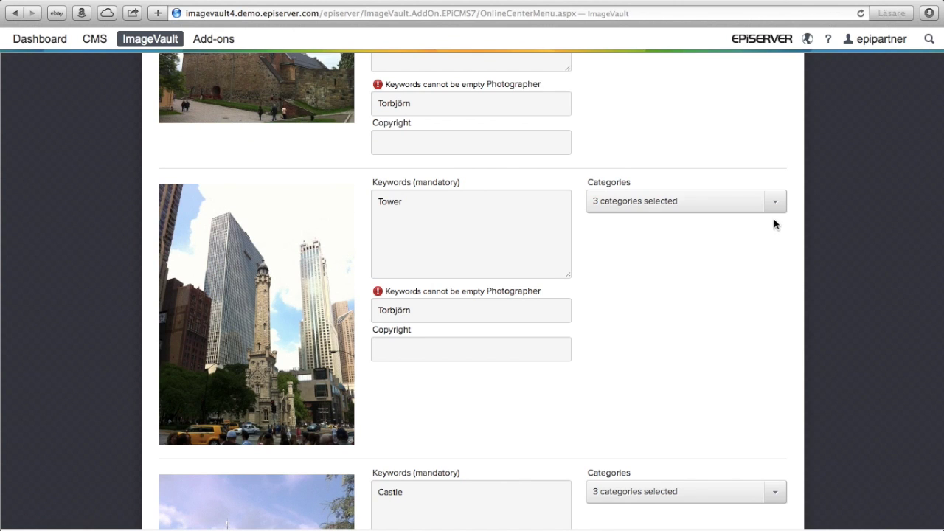
left_click(775, 201)
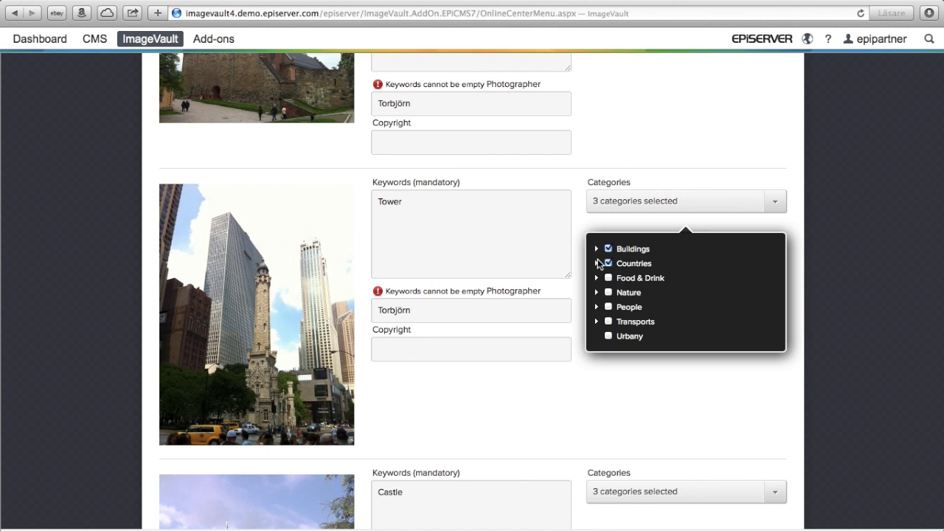
left_click(597, 264)
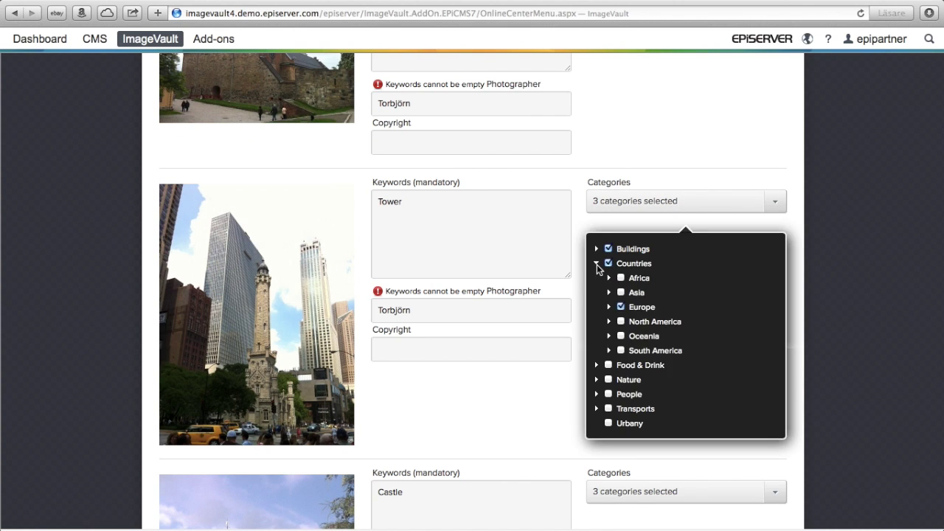
left_click(620, 307)
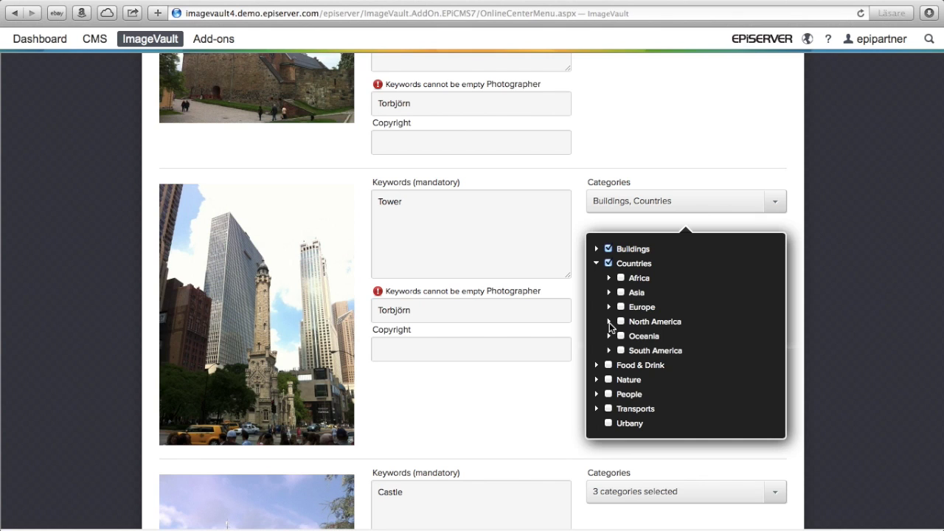
left_click(609, 322)
left_click(633, 351)
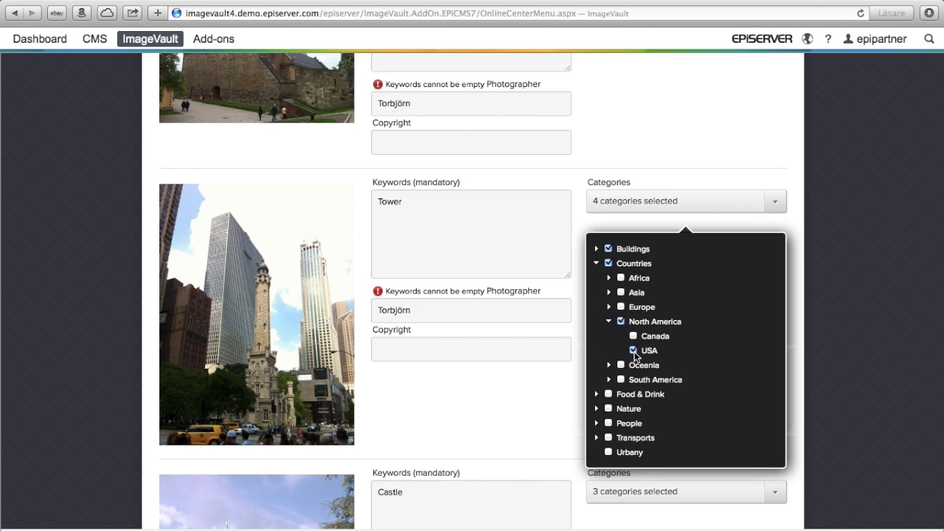
left_click(635, 146)
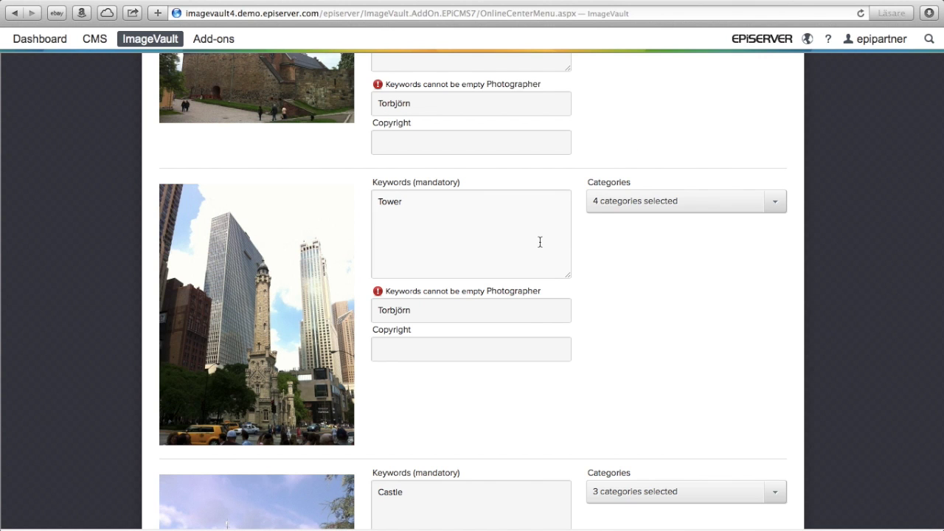
scroll(539, 242, "down", 5)
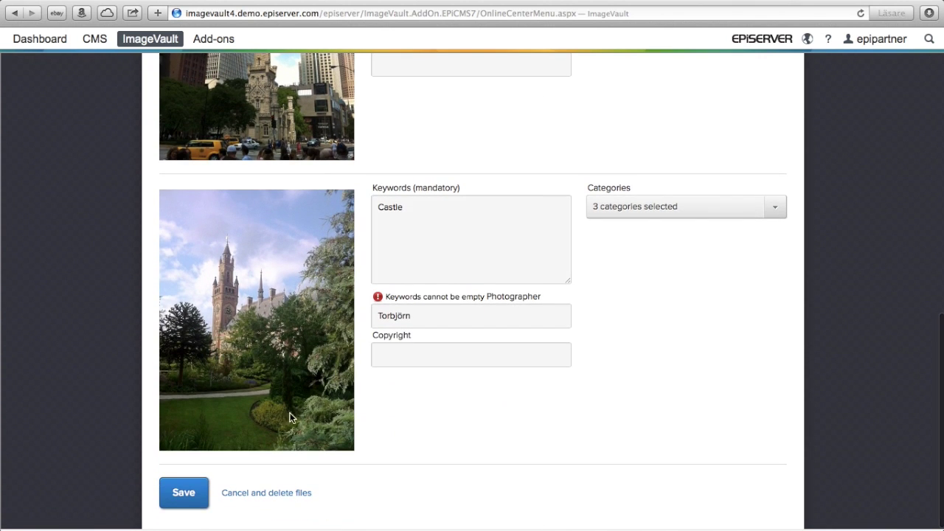
Save the imported images with their metadata and inspect the Akershus Fästning image's file information and metadata.
left_click(185, 493)
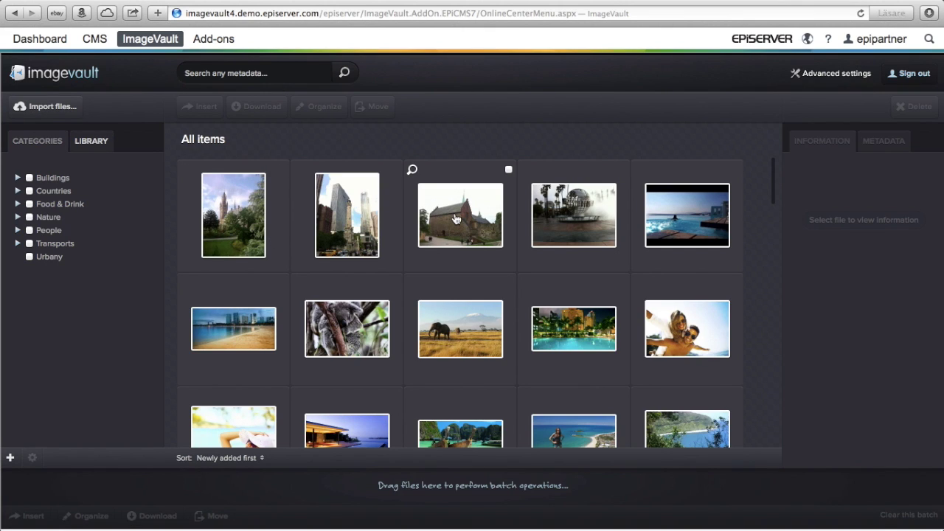
left_click(448, 217)
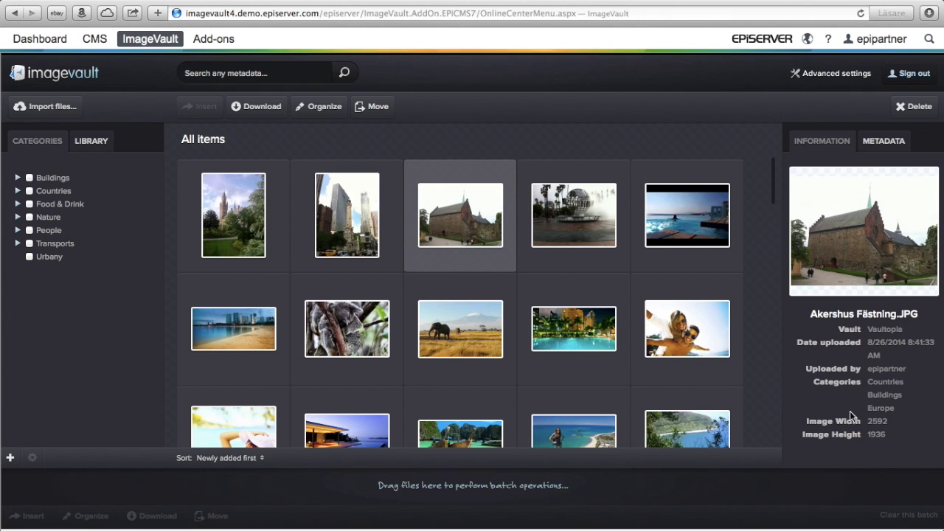
left_click(879, 145)
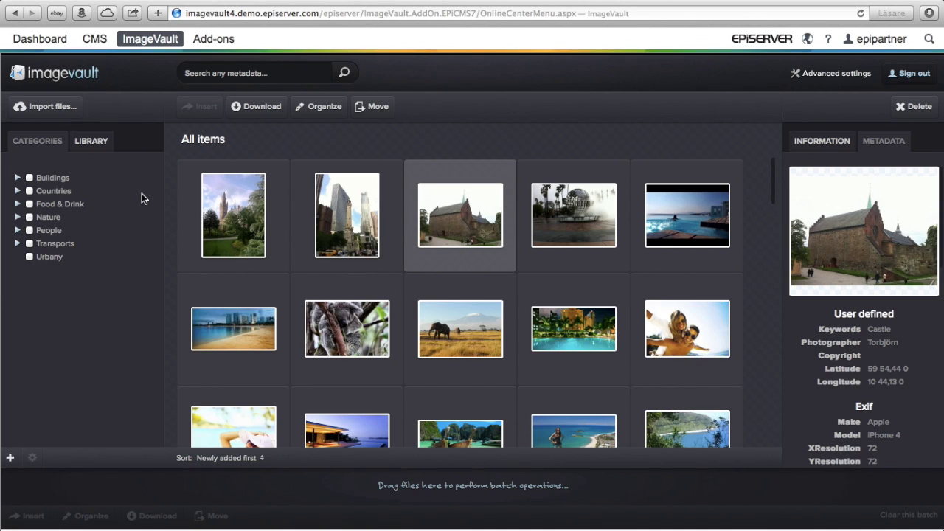
Switch from the category filters to the vault list and browse the Vaultopia and Vaultopia Inspiration vaults, ending on Vaultopia.
left_click(98, 145)
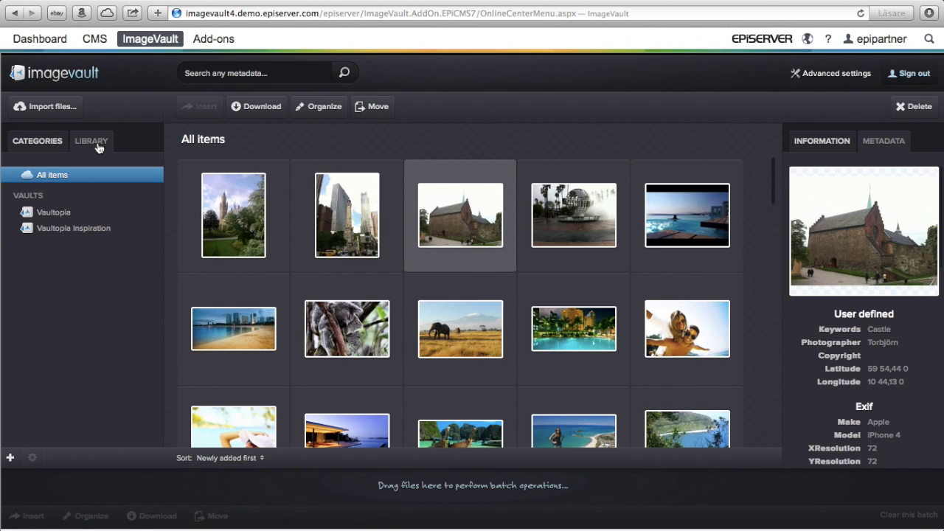
left_click(53, 215)
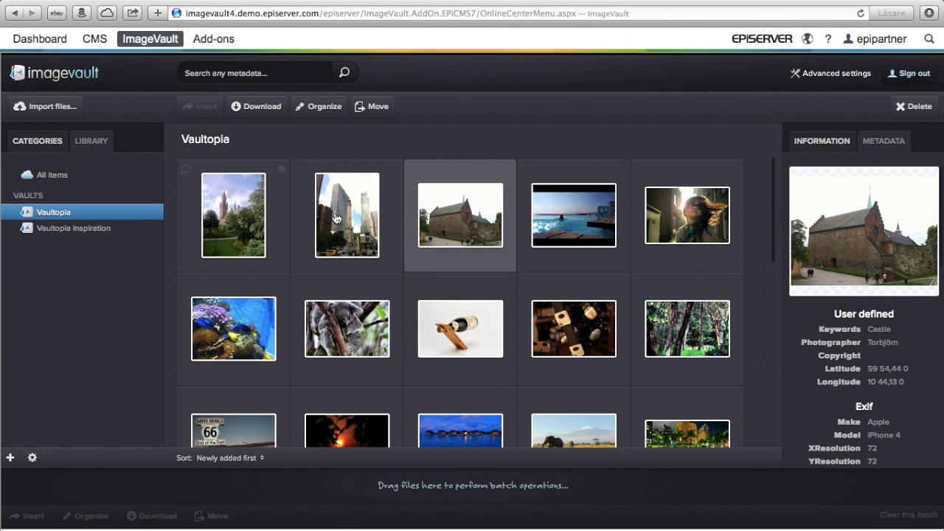
left_click(71, 230)
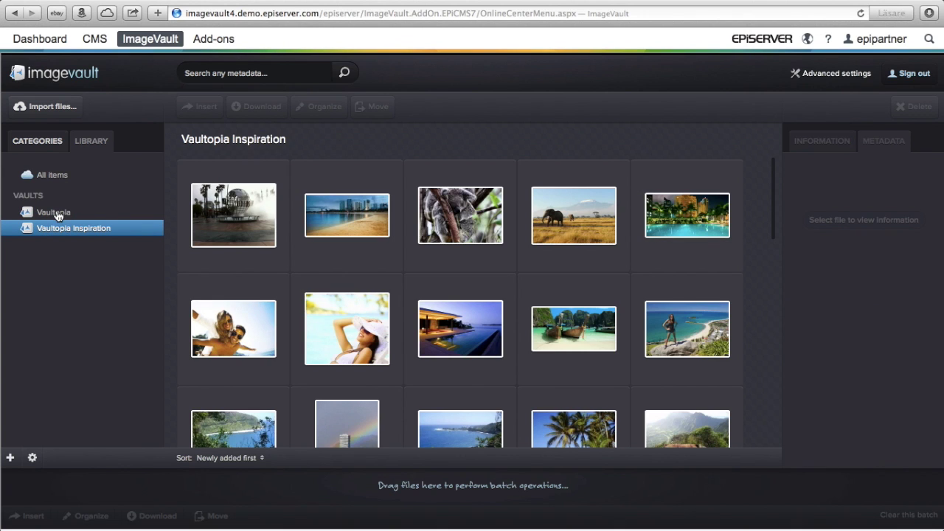
left_click(57, 213)
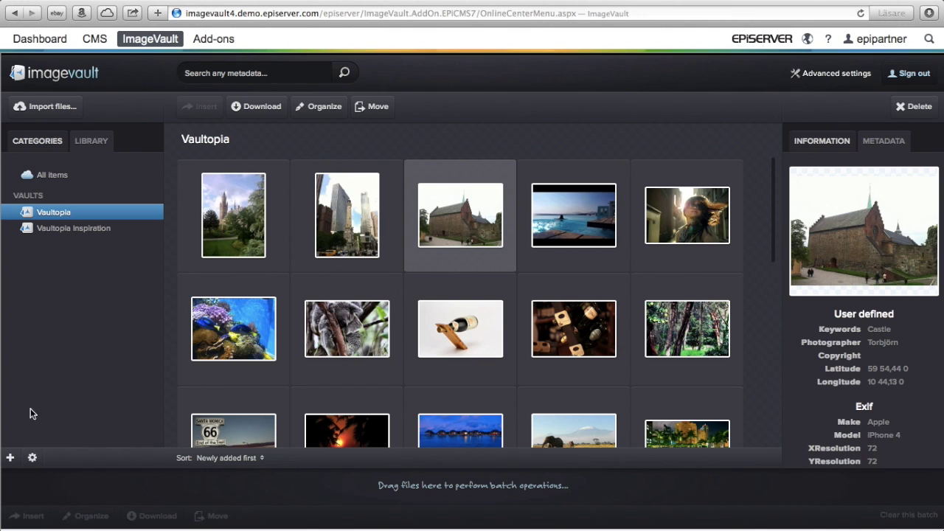
Open the Vaultopia vault's settings and review its access rights, the available permission levels and its metadata definitions.
left_click(33, 459)
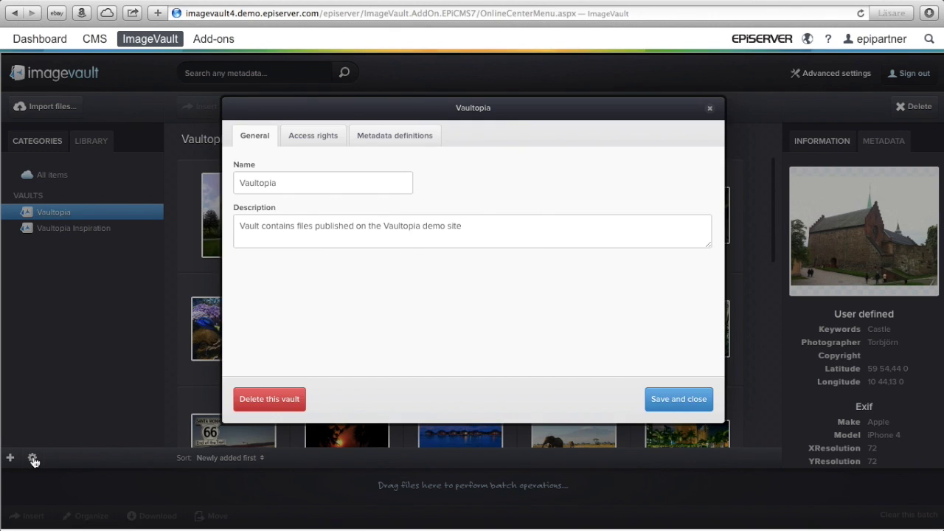
left_click(314, 139)
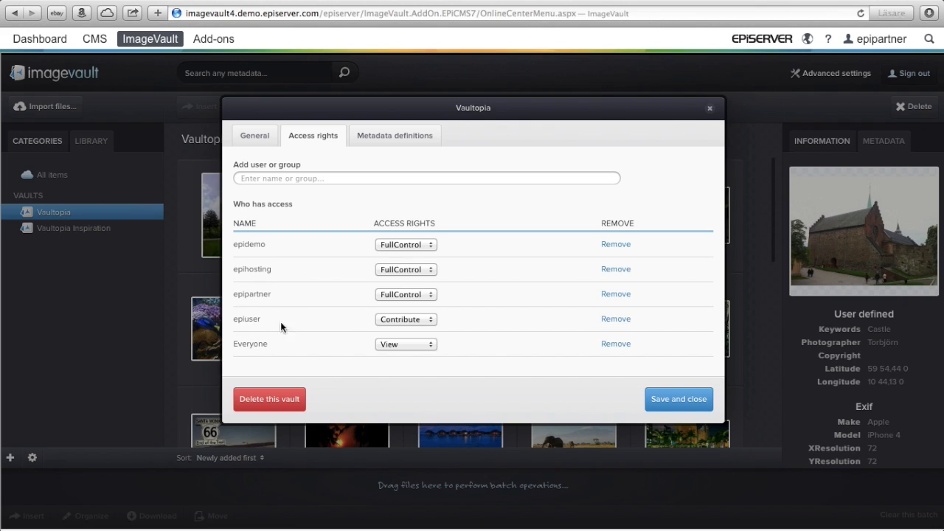
left_click(430, 248)
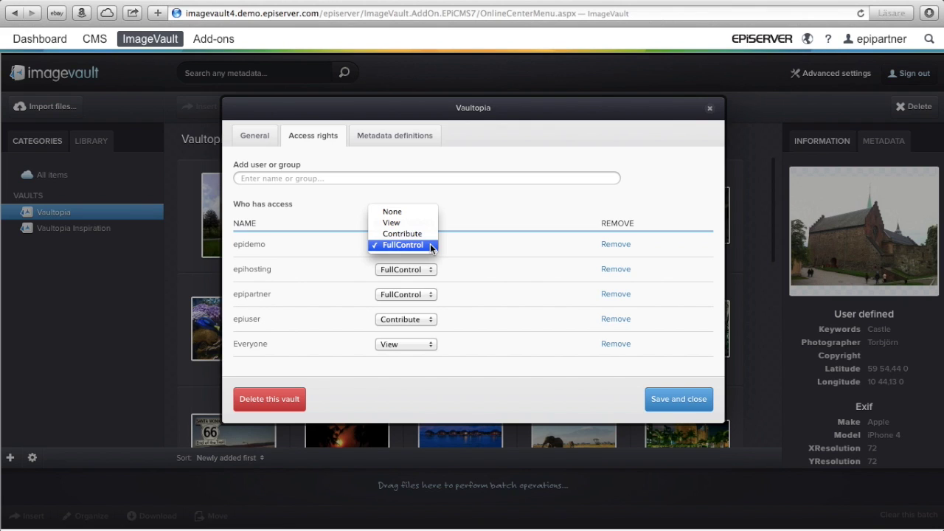
left_click(455, 247)
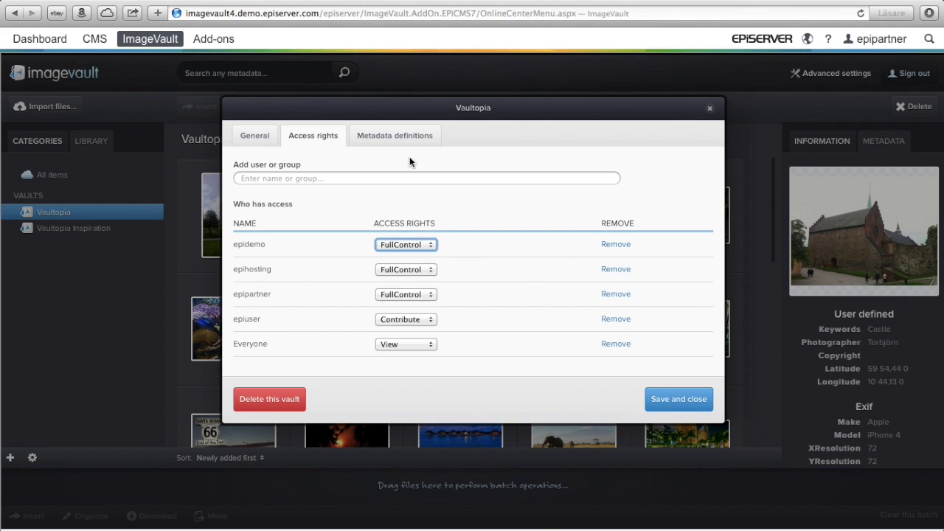
left_click(402, 137)
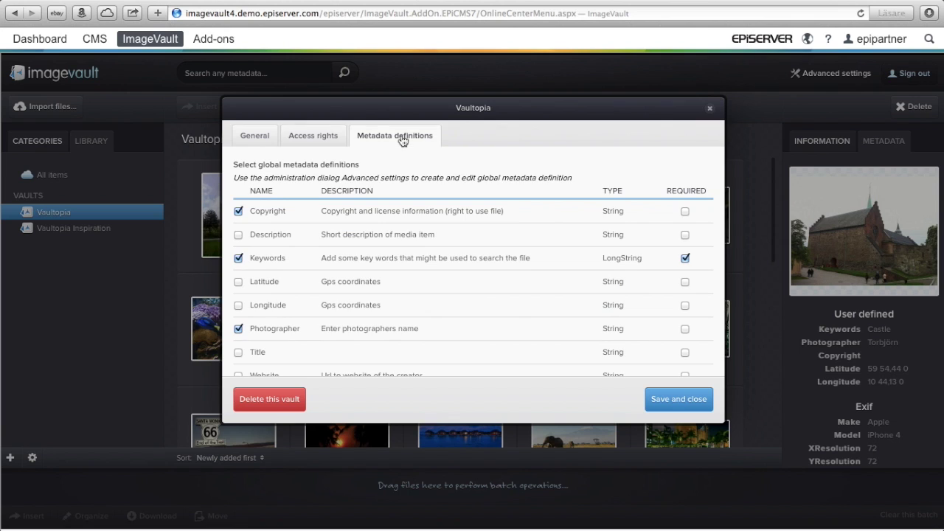